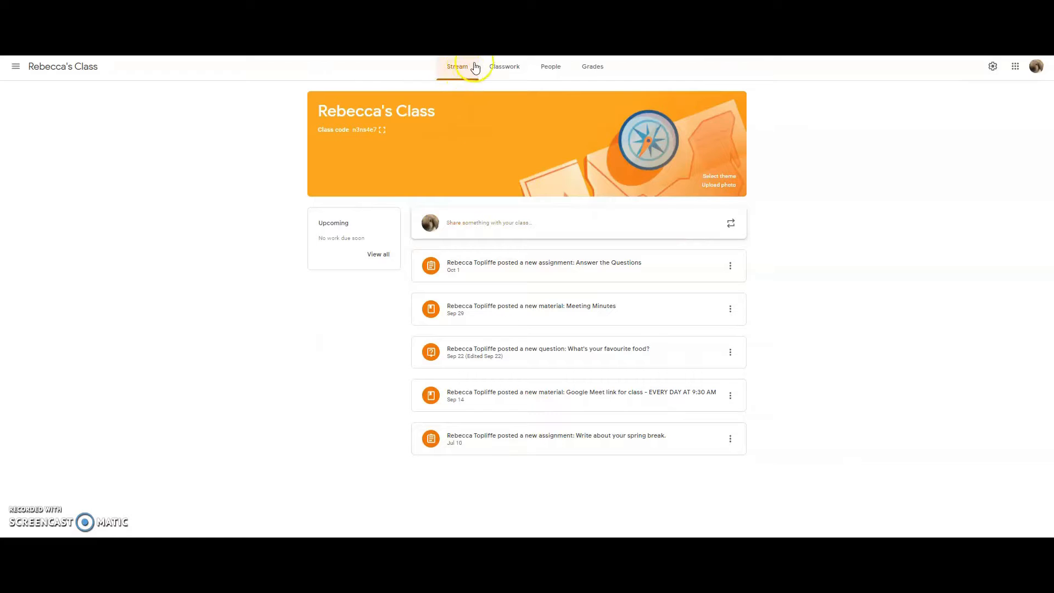
Step: Start a new assignment from the class's Classwork page
left_click(502, 78)
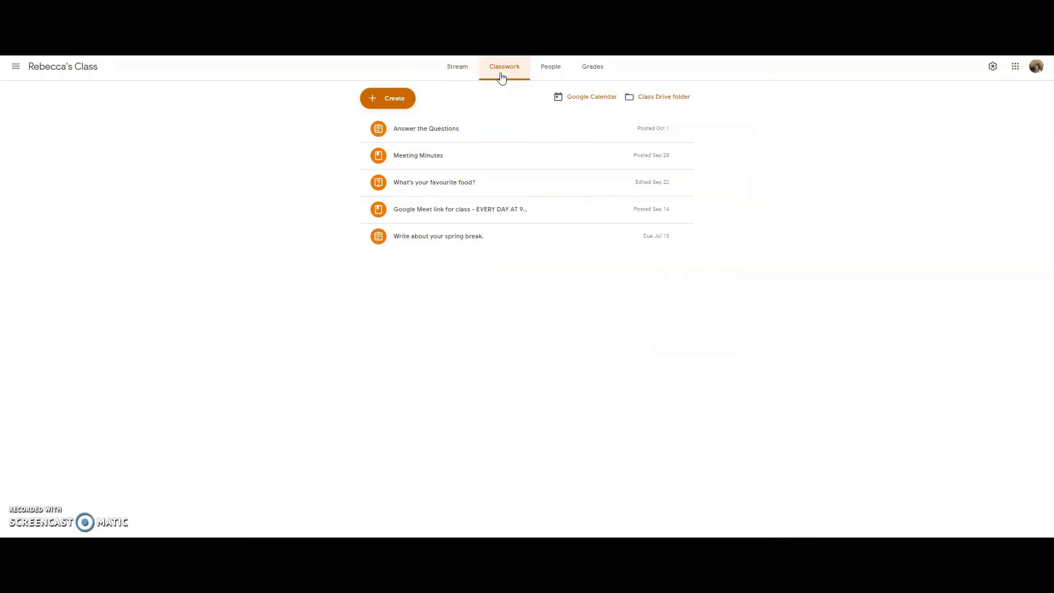
left_click(501, 90)
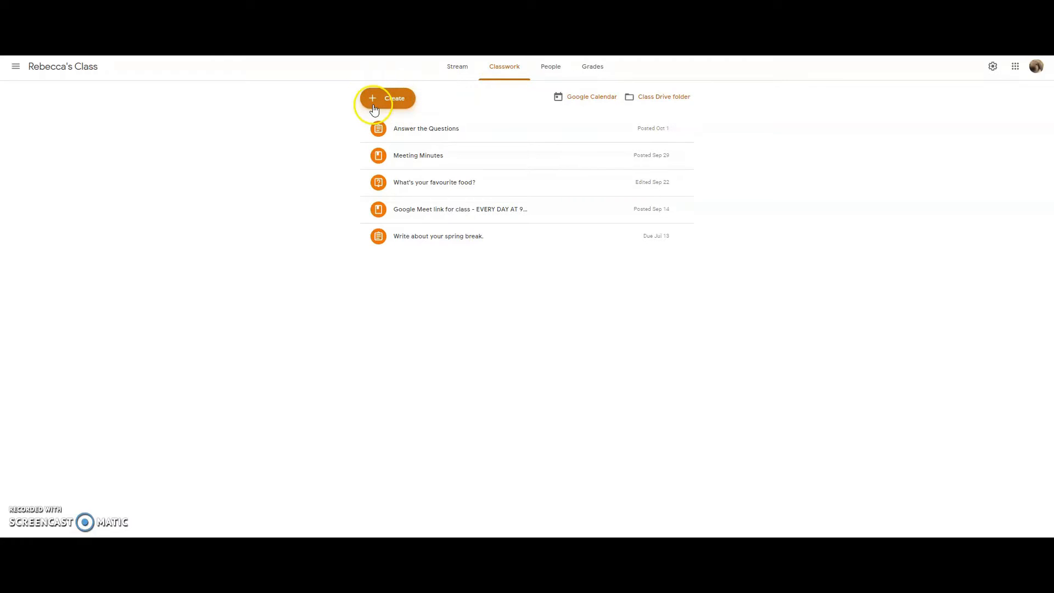
left_click(398, 100)
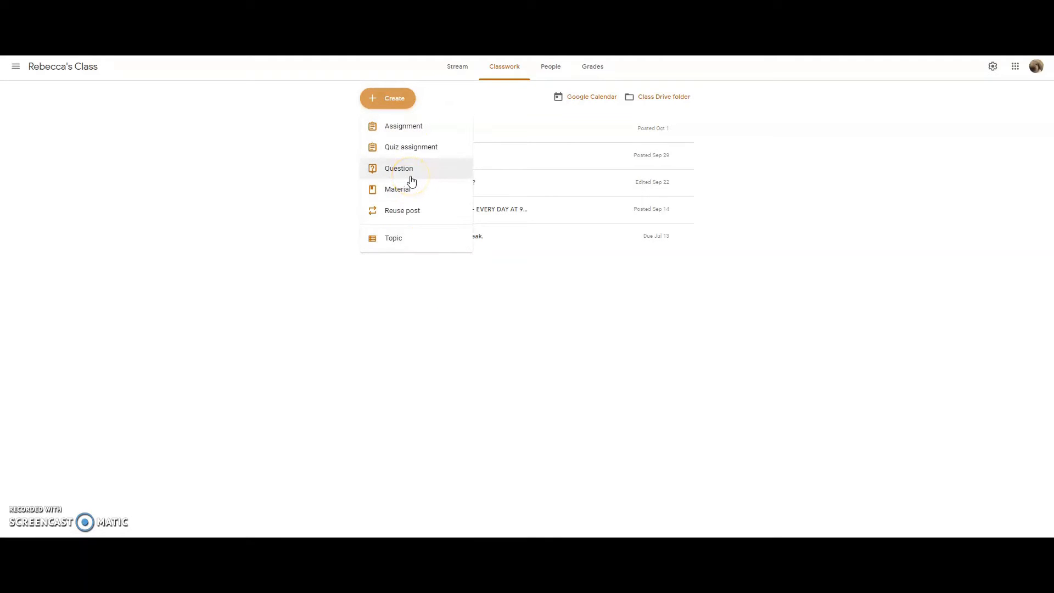
left_click(445, 128)
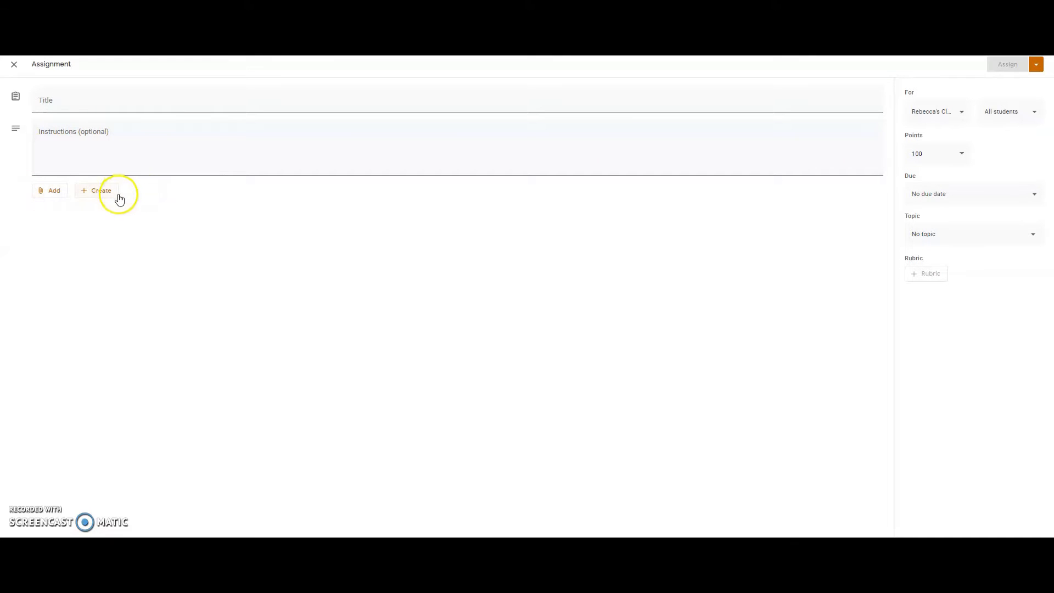
Step: Examine which attachment sources can be added and which Google file types can be created for the assignment
left_click(42, 191)
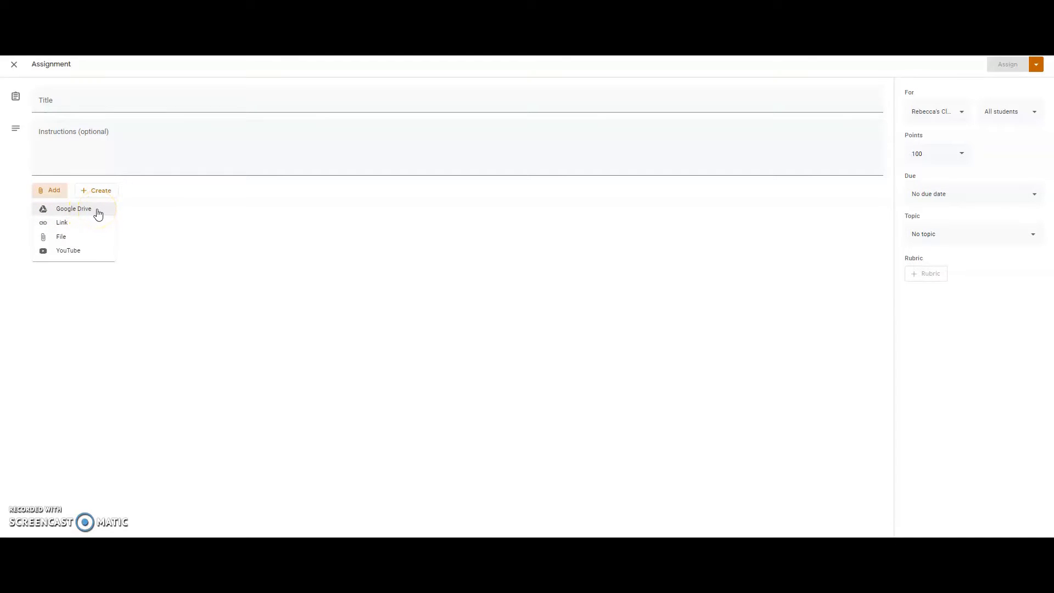
left_click(74, 229)
left_click(75, 229)
left_click(84, 242)
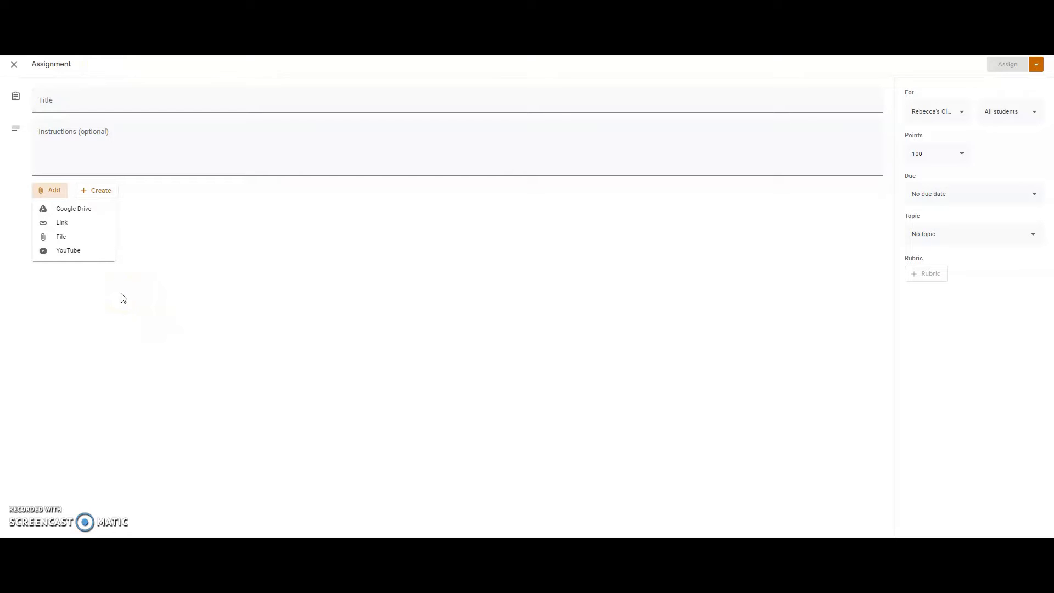
left_click(181, 280)
left_click(105, 195)
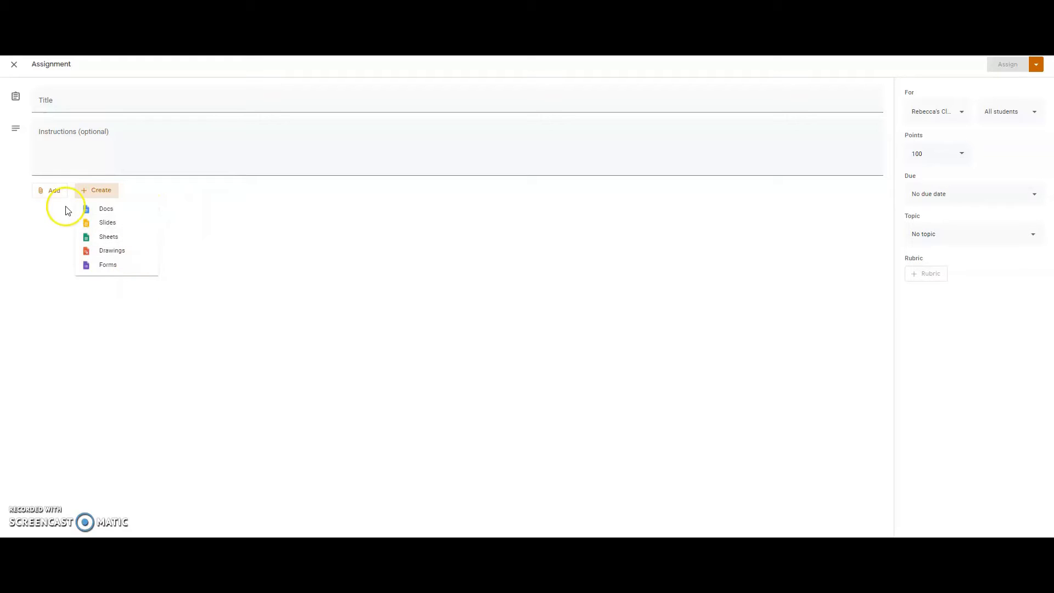
left_click(59, 192)
left_click(111, 195)
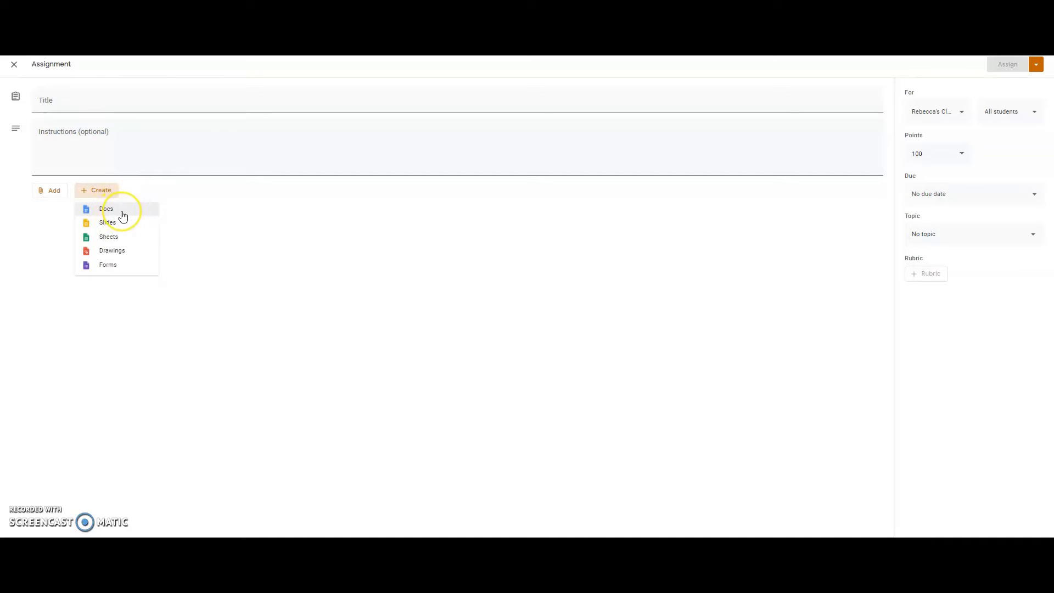
left_click(114, 226)
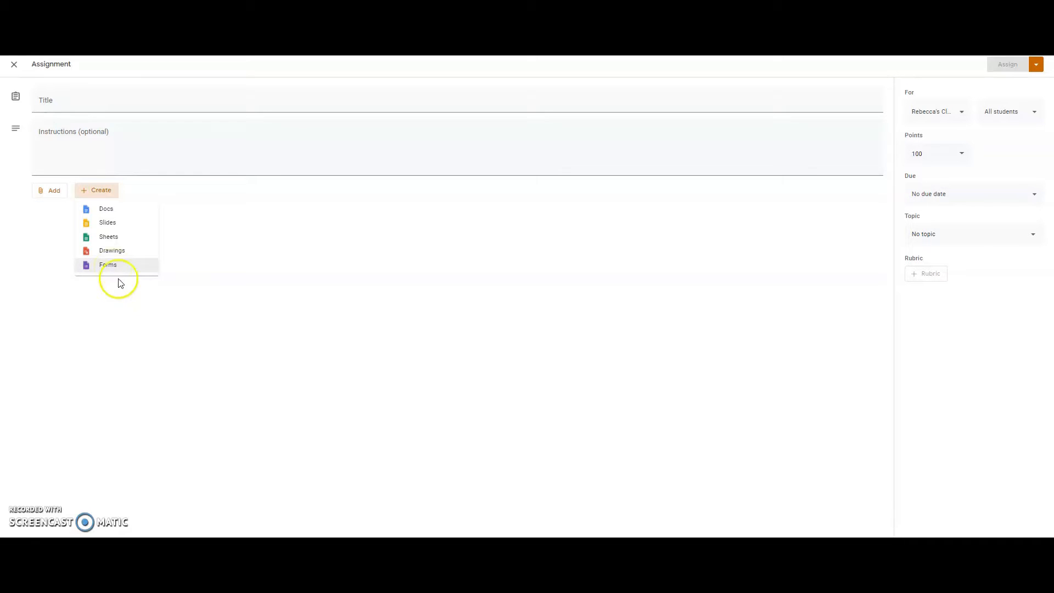
Step: Create a new Google Docs document for the assignment and place the cursor in its blank page
left_click(111, 213)
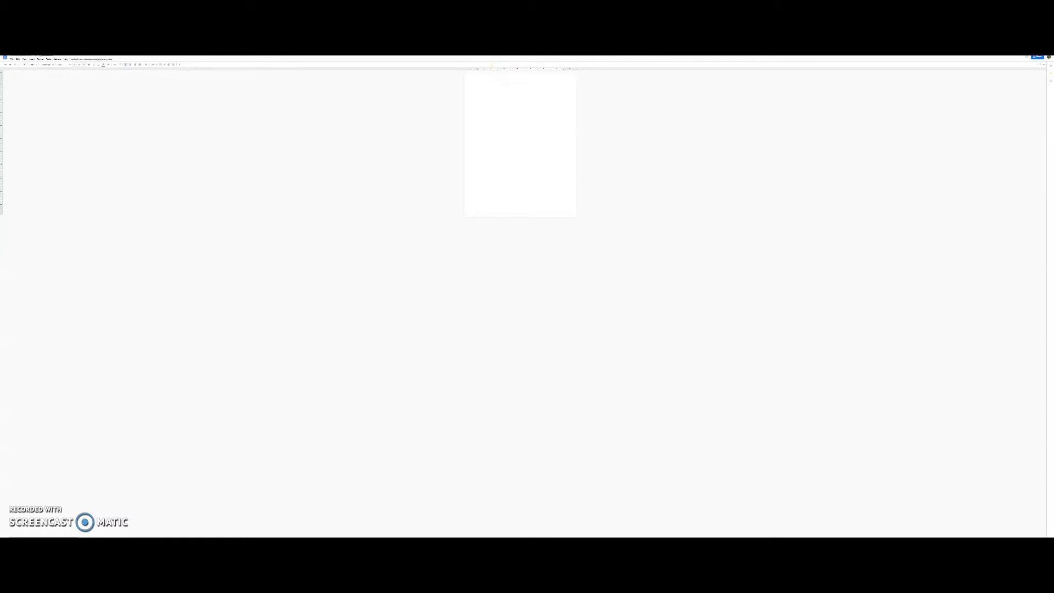
key("F11")
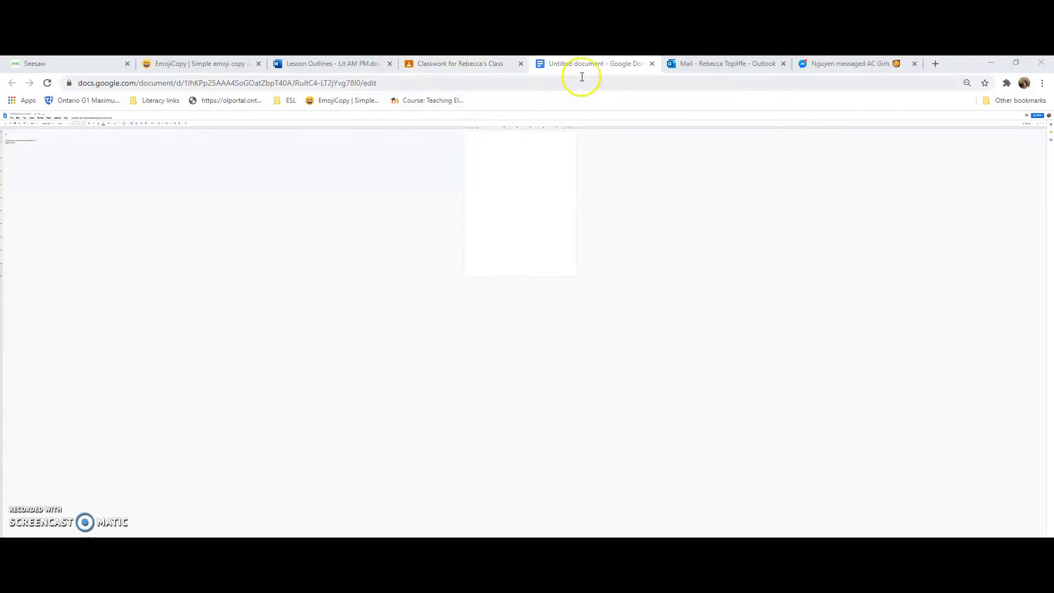
key("F11")
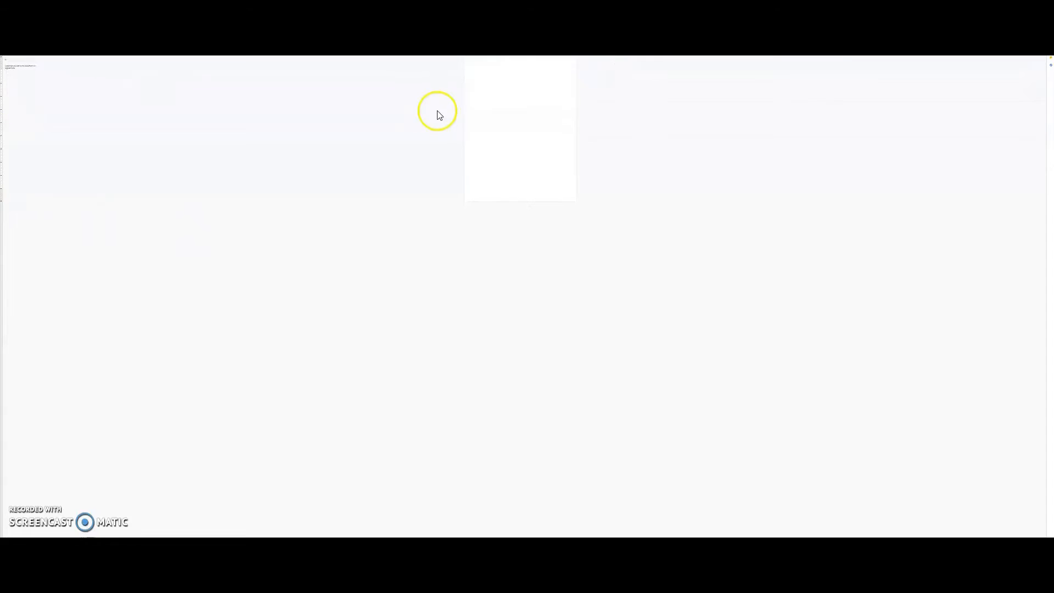
left_click(541, 106)
key("ctrl+plus")
key("ctrl+plus")
key("ctrl+plus")
key("ctrl+plus")
key("ctrl+plus")
key("ctrl+plus")
key("ctrl+plus")
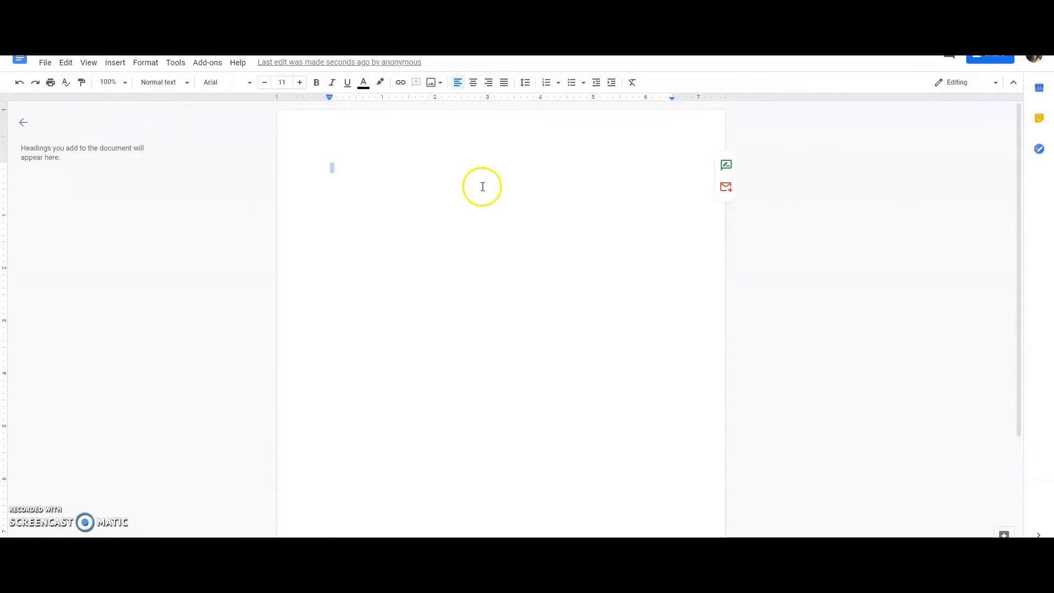
left_click(409, 184)
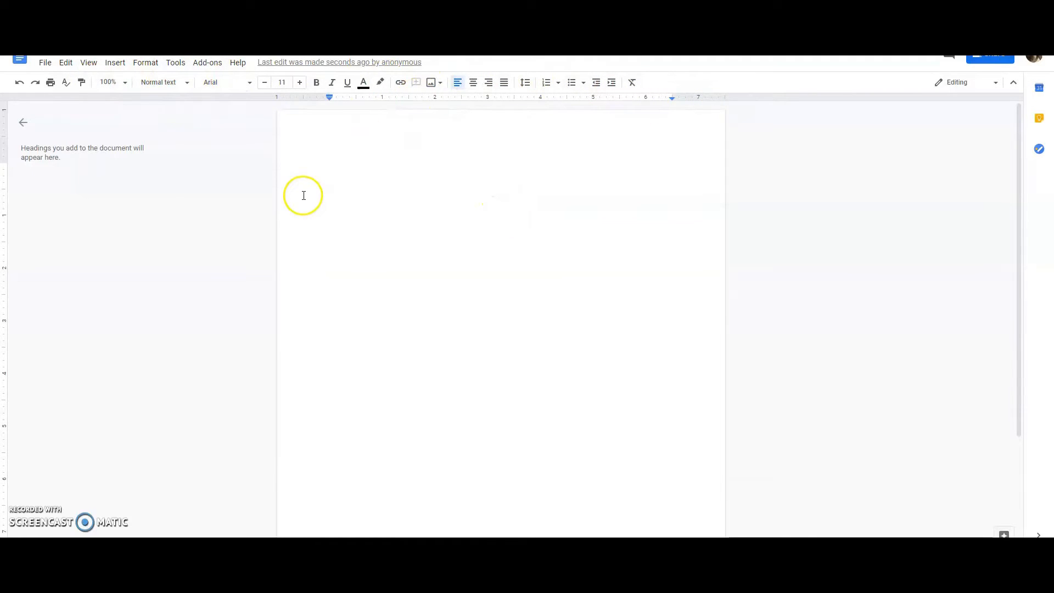
left_click(250, 84)
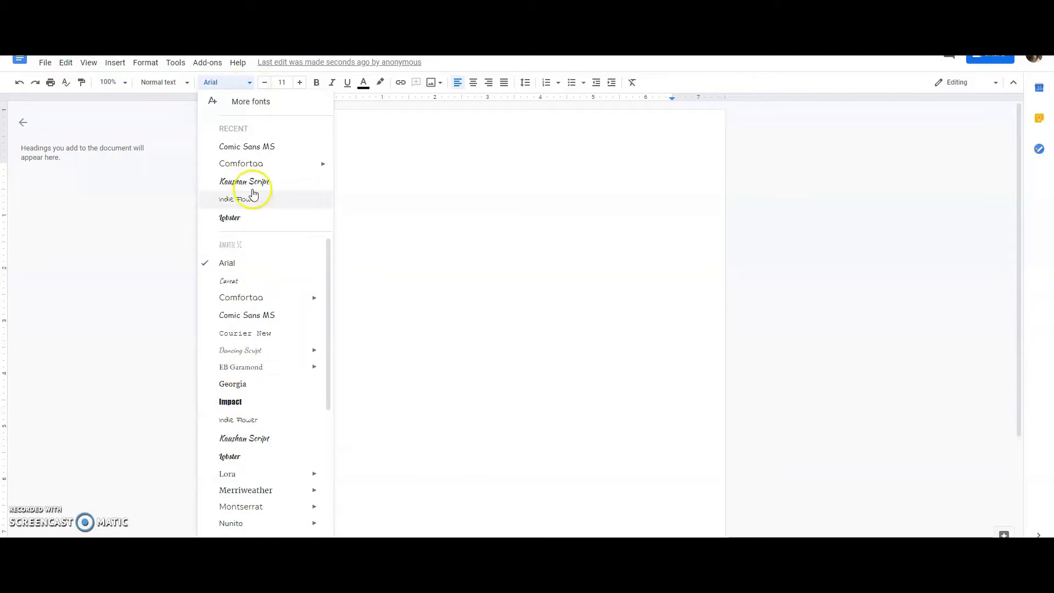
left_click(245, 83)
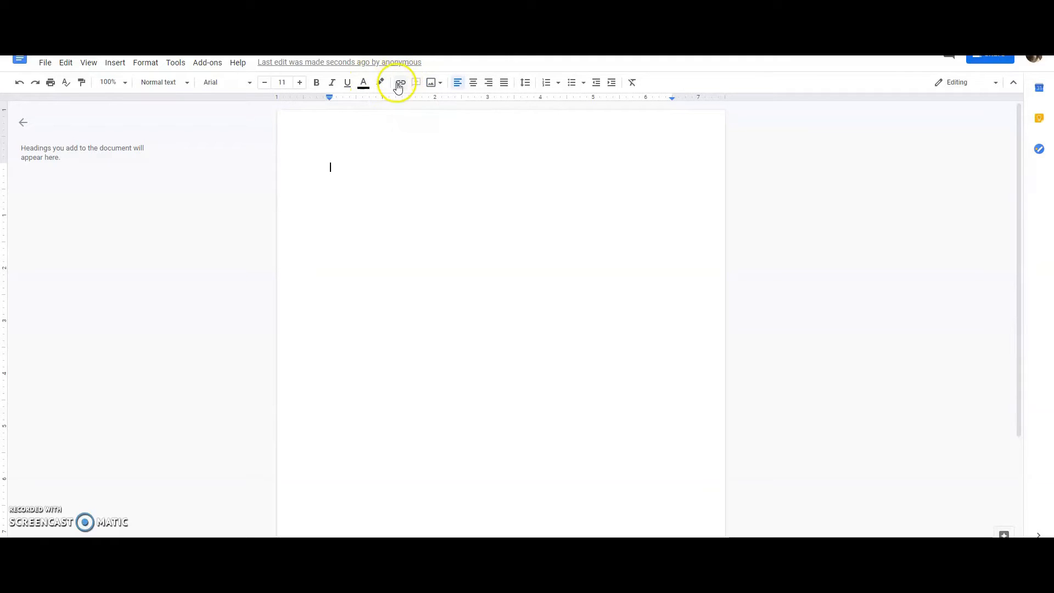
Step: Search the web for "house" images and insert the picture of the grey house among trees into the document
left_click(432, 85)
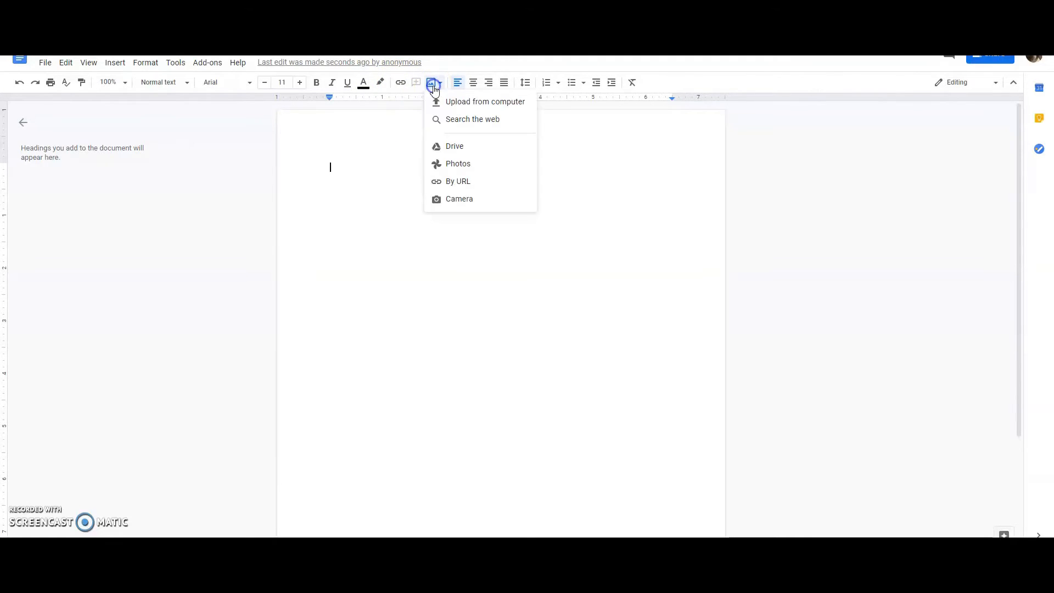
left_click(451, 120)
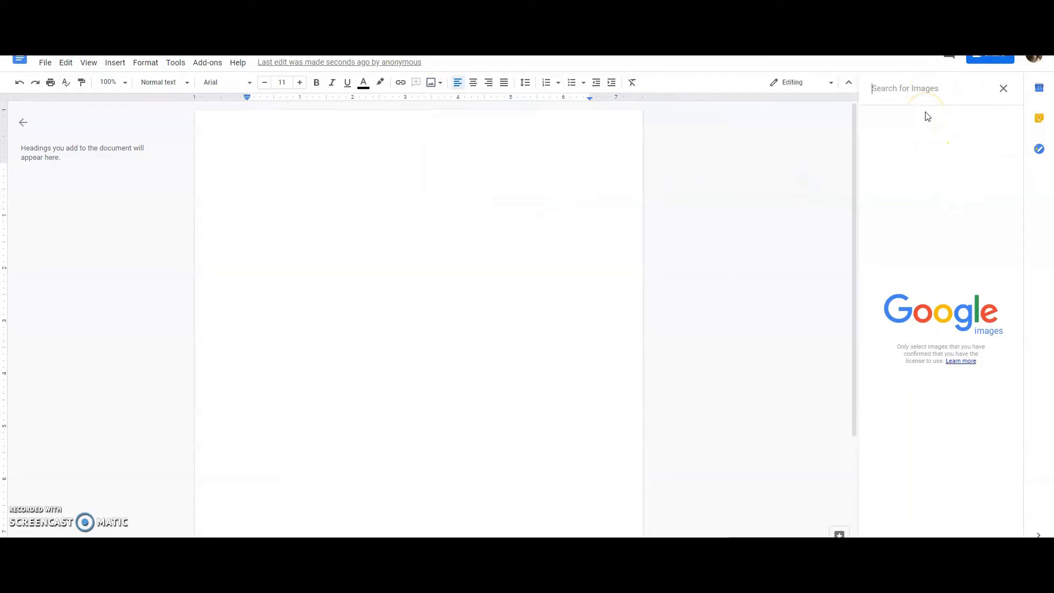
type("house")
key("Return")
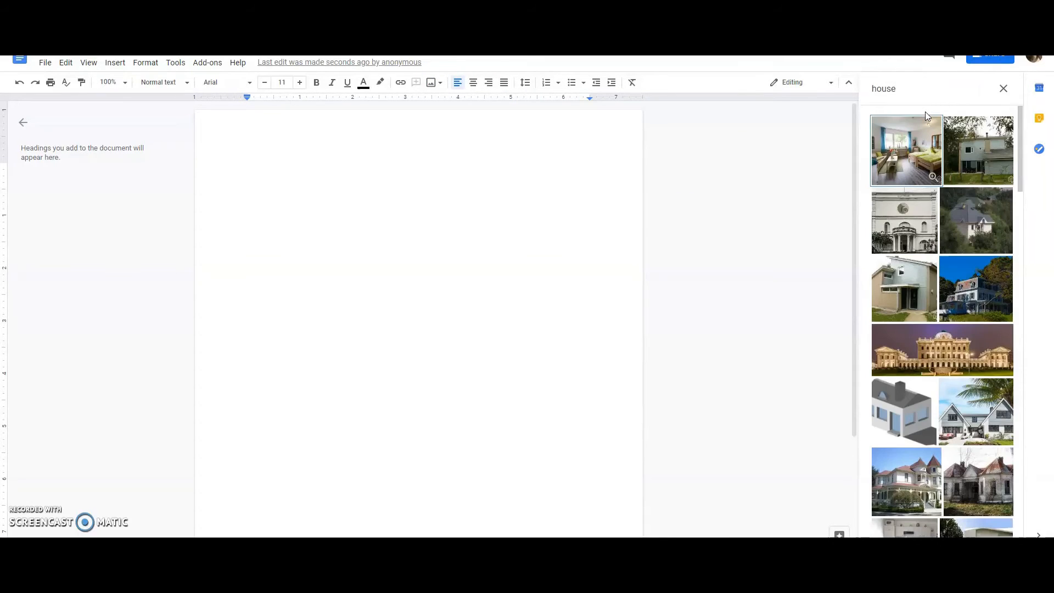
left_click_drag(999, 144, 525, 274)
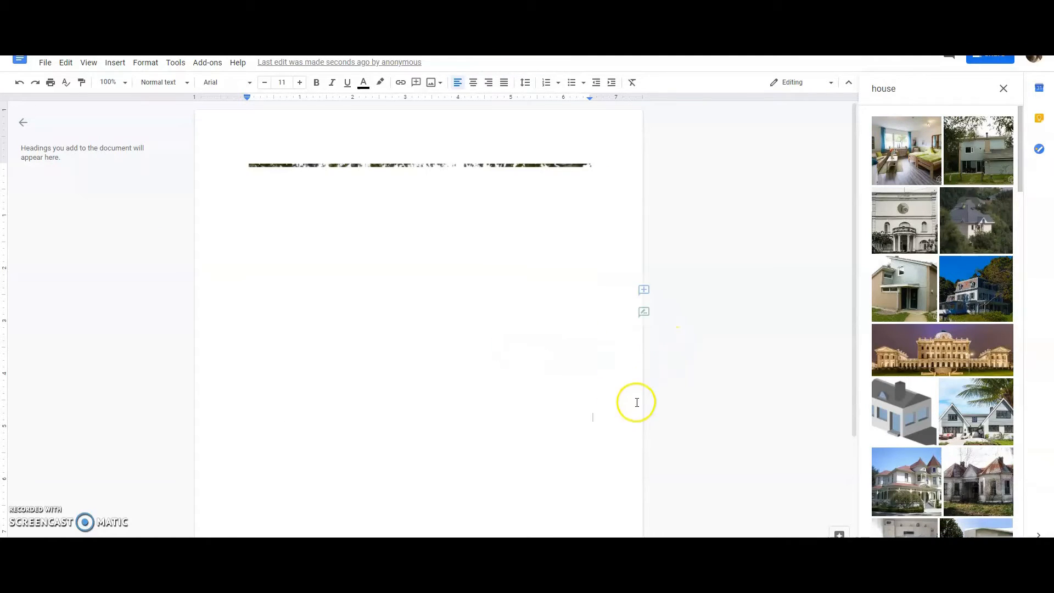
Step: Shrink the house image to about 3.25 inches wide and set it to wrap text
left_click(499, 314)
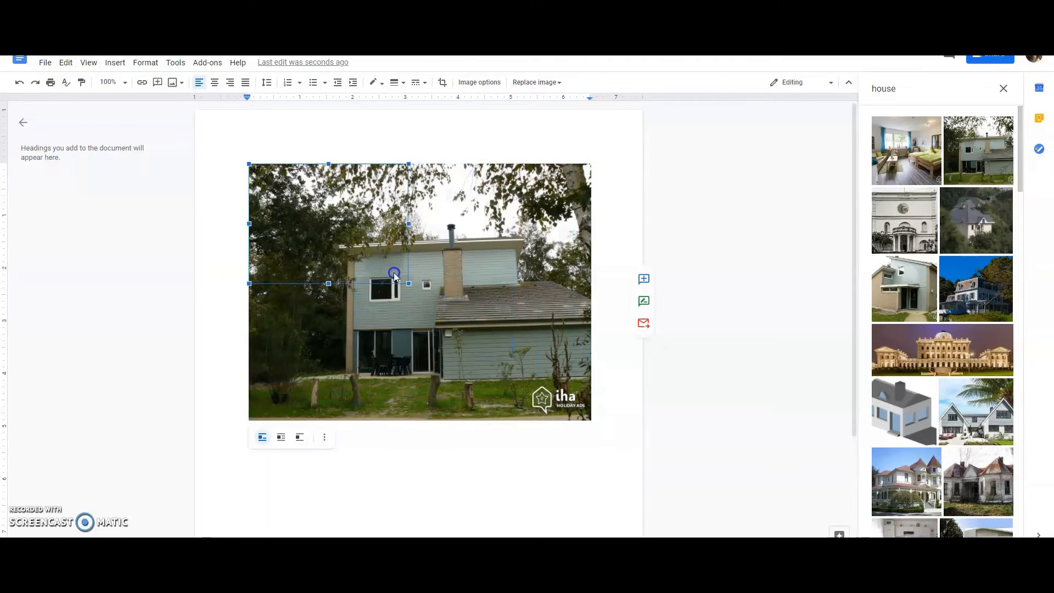
left_click_drag(591, 420, 421, 293)
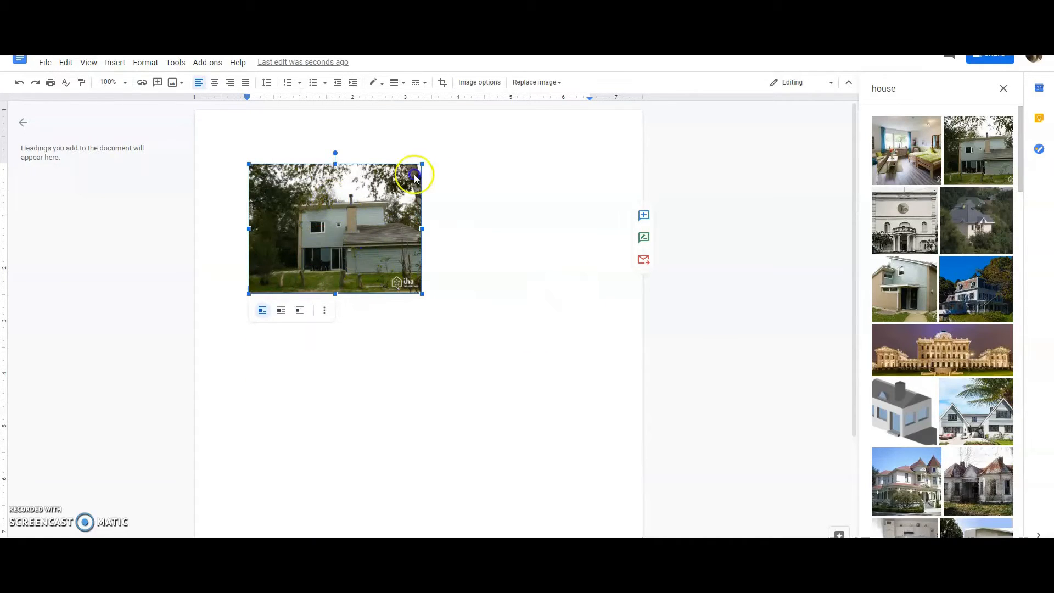
left_click(280, 314)
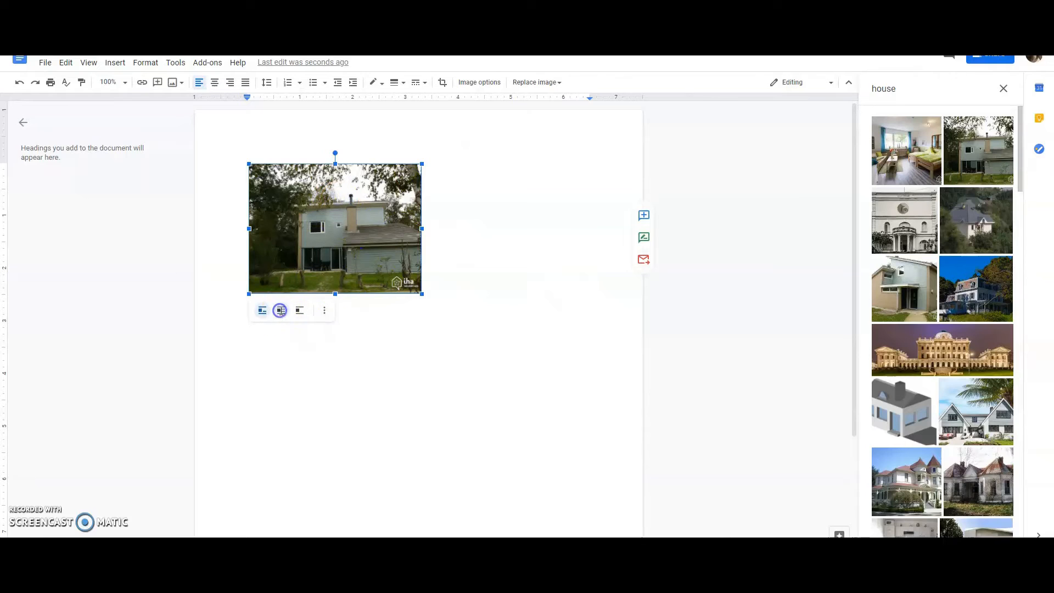
Step: Reposition the house image near the page's upper-right corner and delete it
left_click_drag(465, 235, 598, 280)
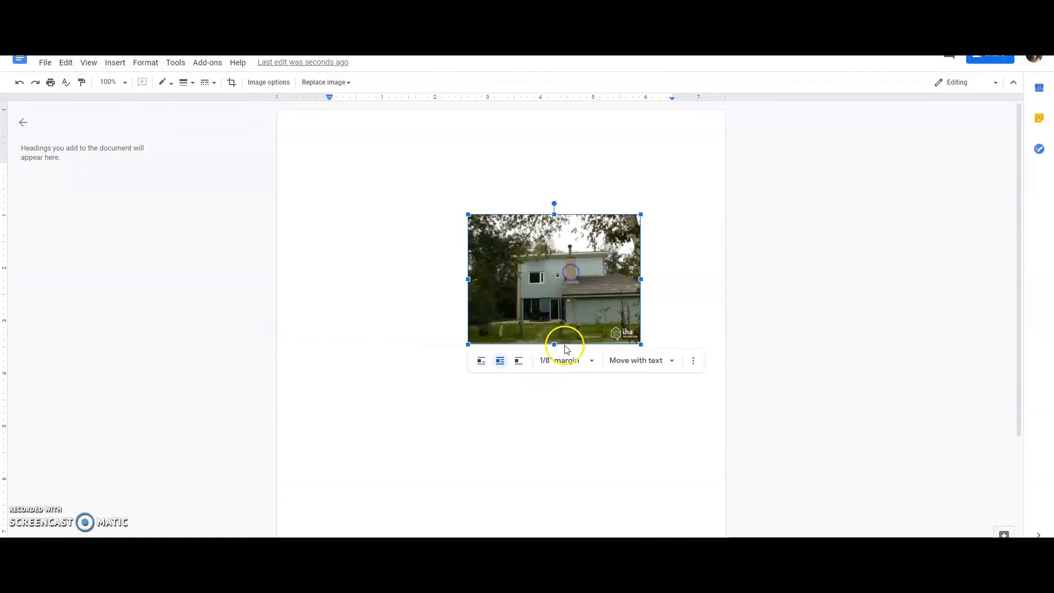
left_click_drag(565, 341, 610, 225)
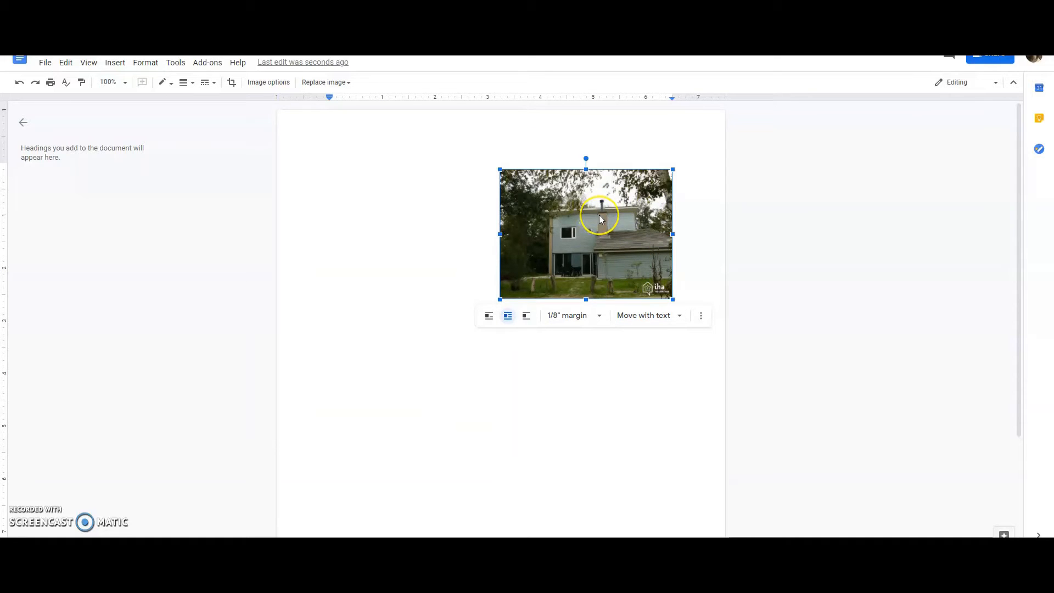
key("Delete")
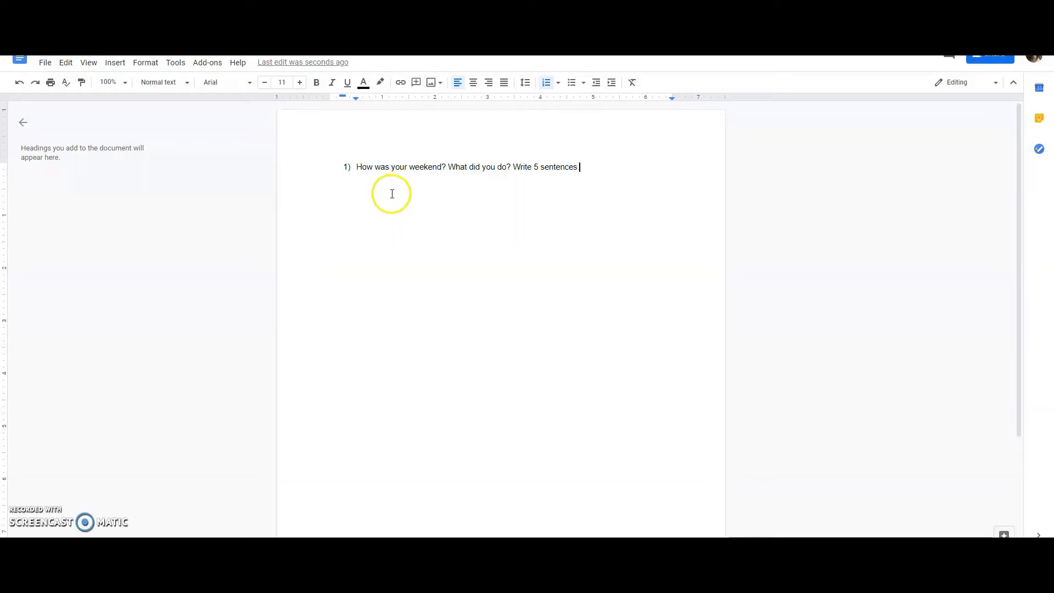
Step: Add a blank, unnumbered line beneath the numbered weekend question
left_click_drag(625, 166, 347, 158)
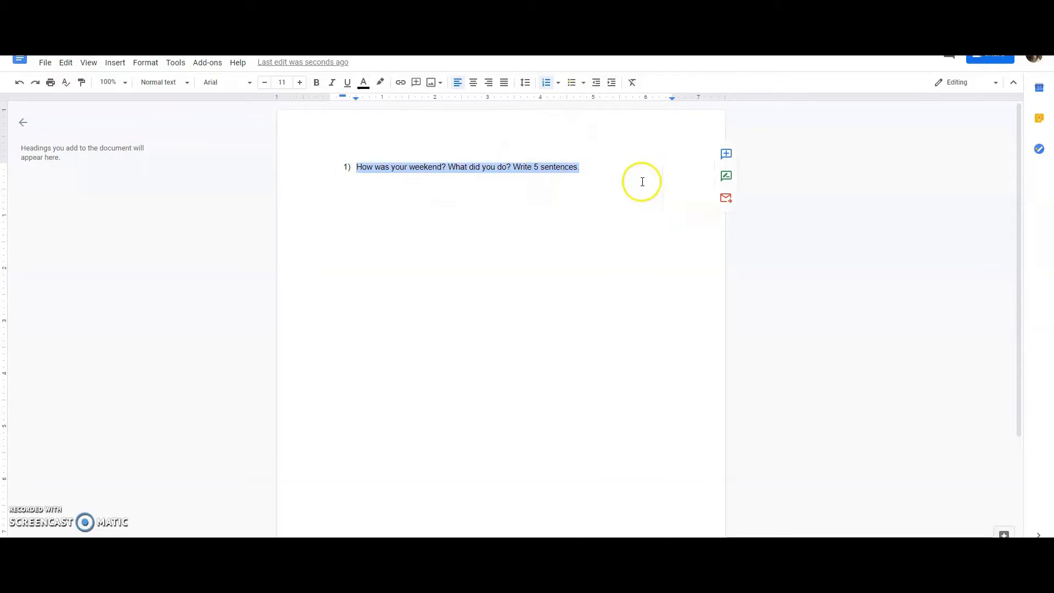
left_click(603, 170)
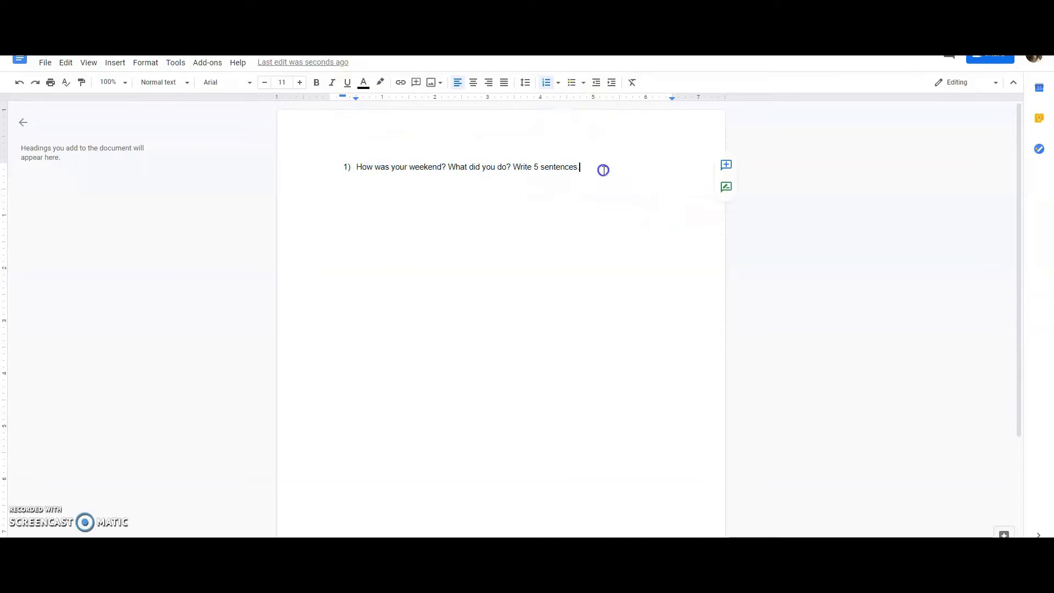
left_click_drag(588, 173, 324, 164)
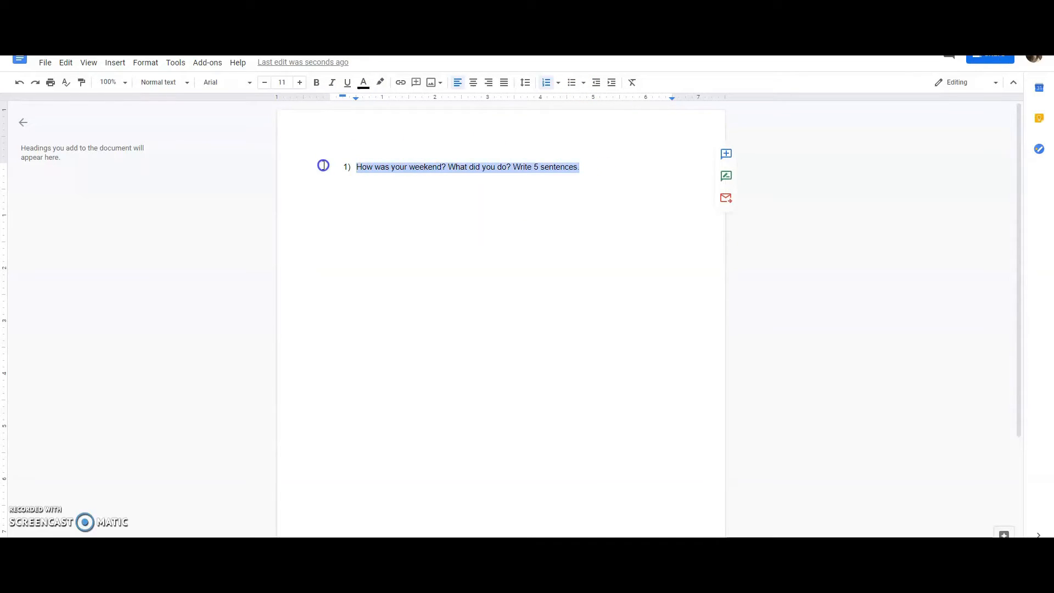
left_click(571, 187)
left_click(603, 176)
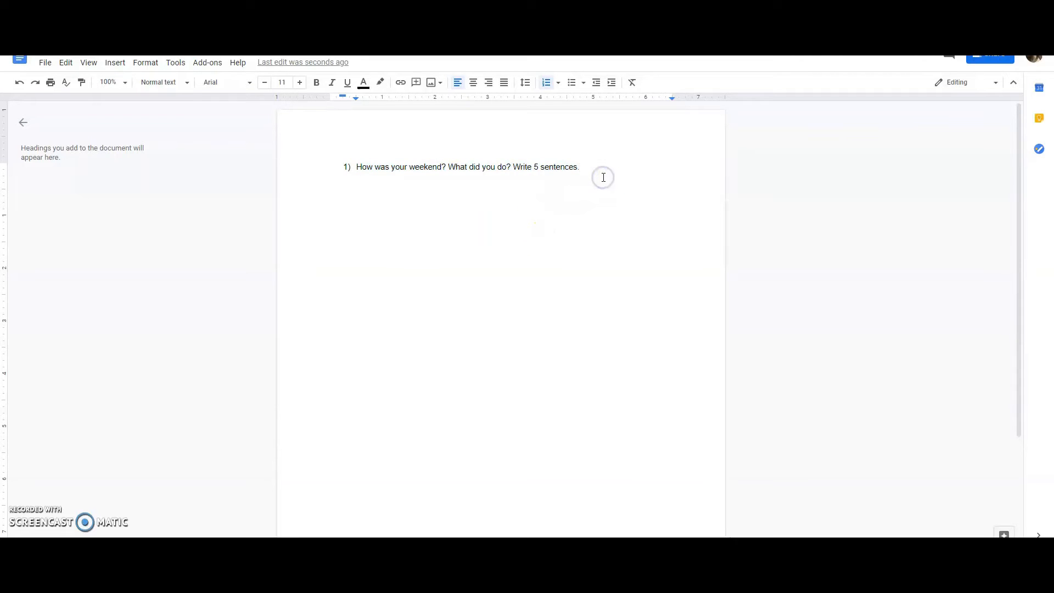
key("Return")
key("BackSpace")
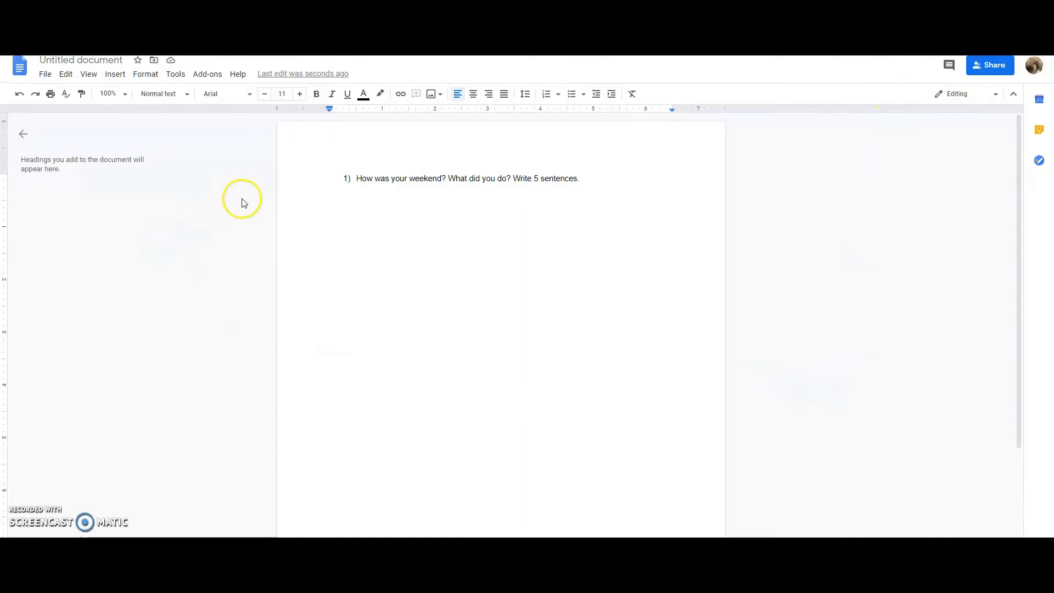
Step: Rename the document "How was your weekend Assignment"
left_click(103, 61)
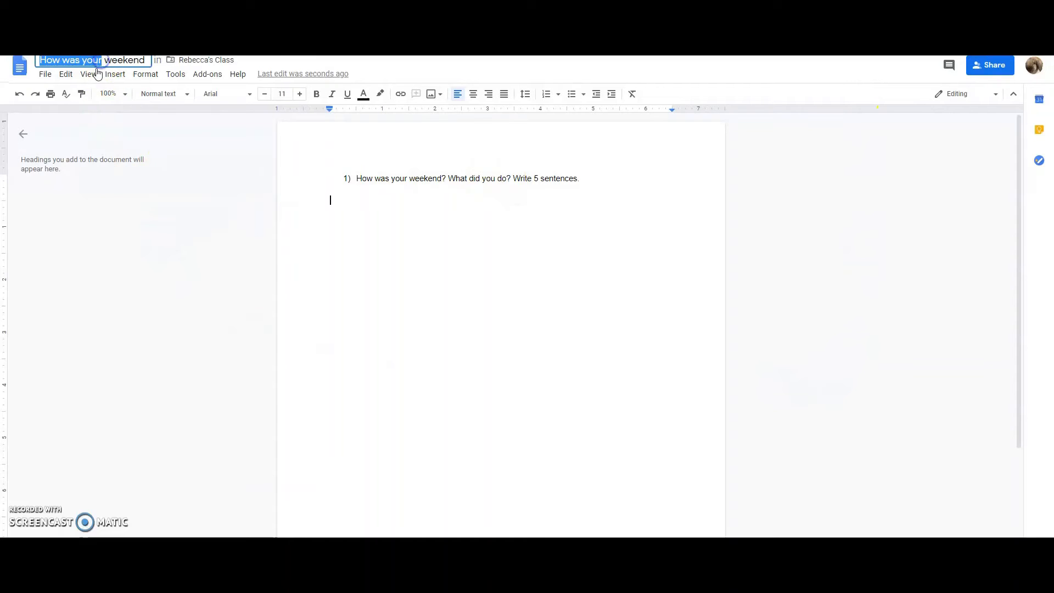
left_click(477, 316)
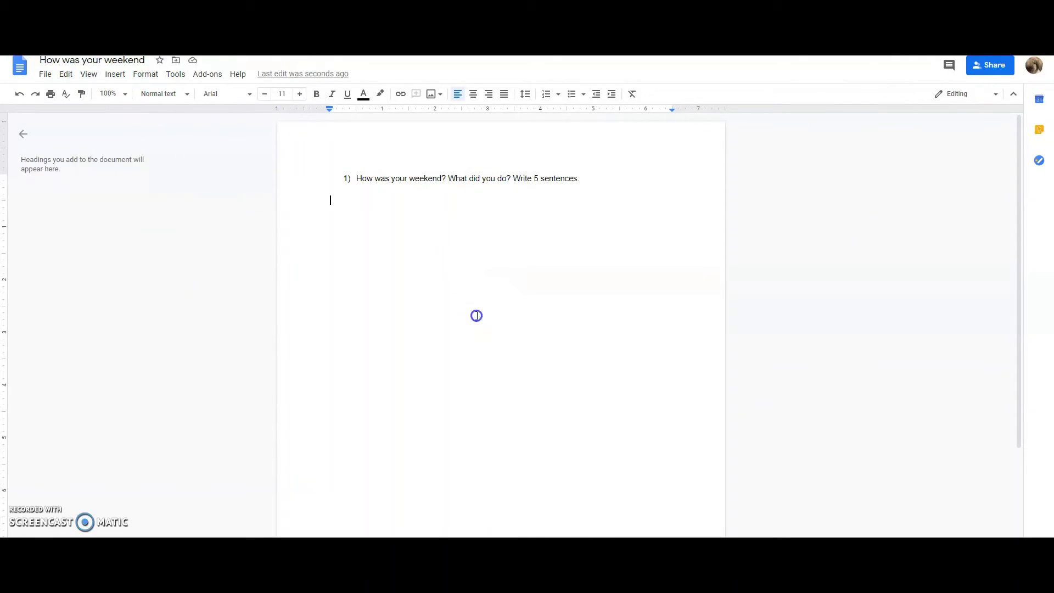
left_click(148, 61)
type("Assignment")
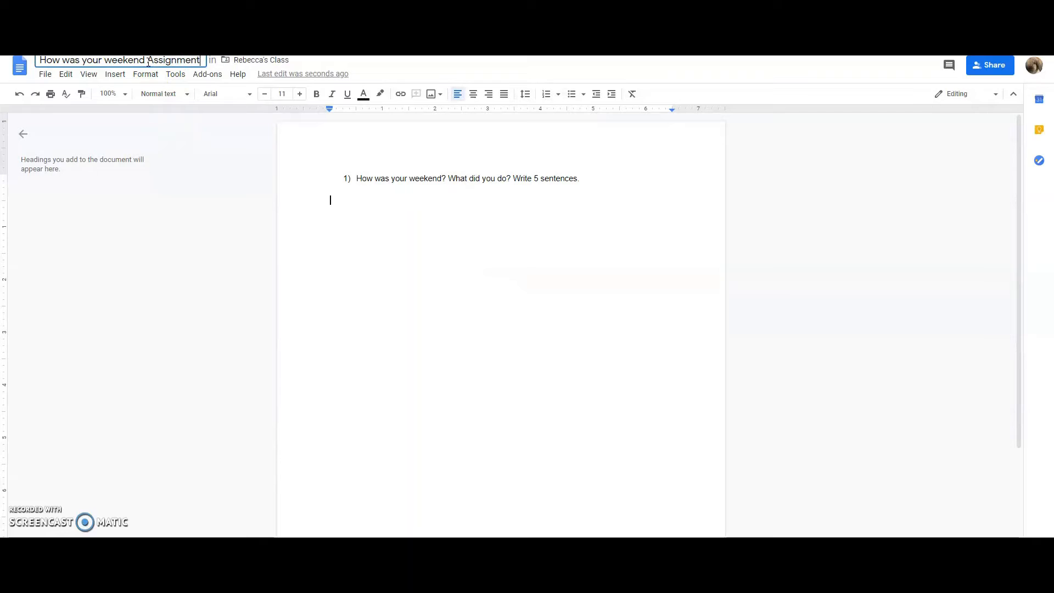
key("Return")
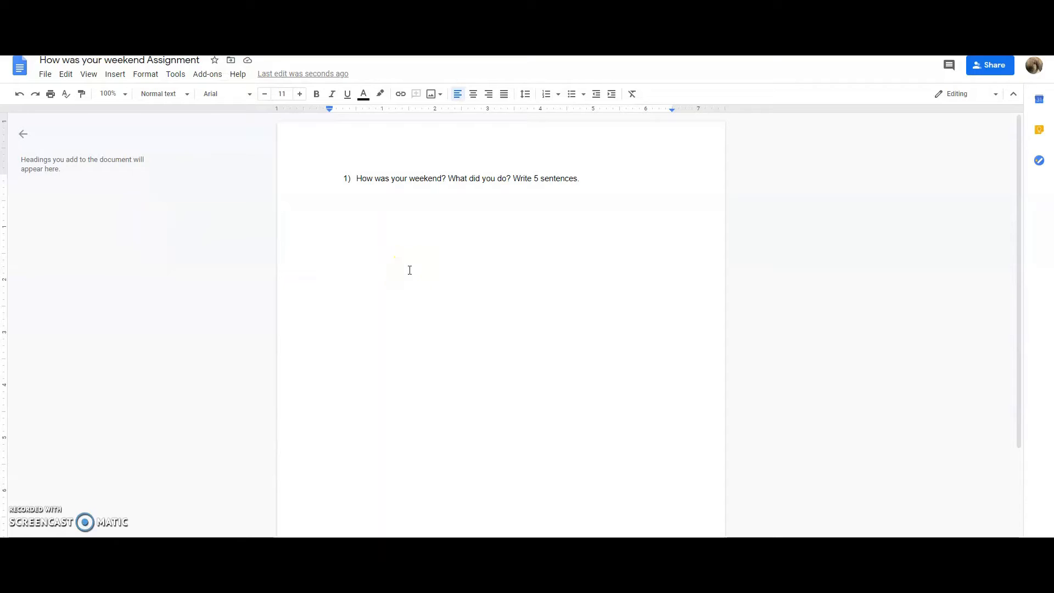
Step: Switch back to the Classroom assignment and title it "How was your weekend? What did you do?"
left_click(405, 267)
key("ctrl+shift+Tab")
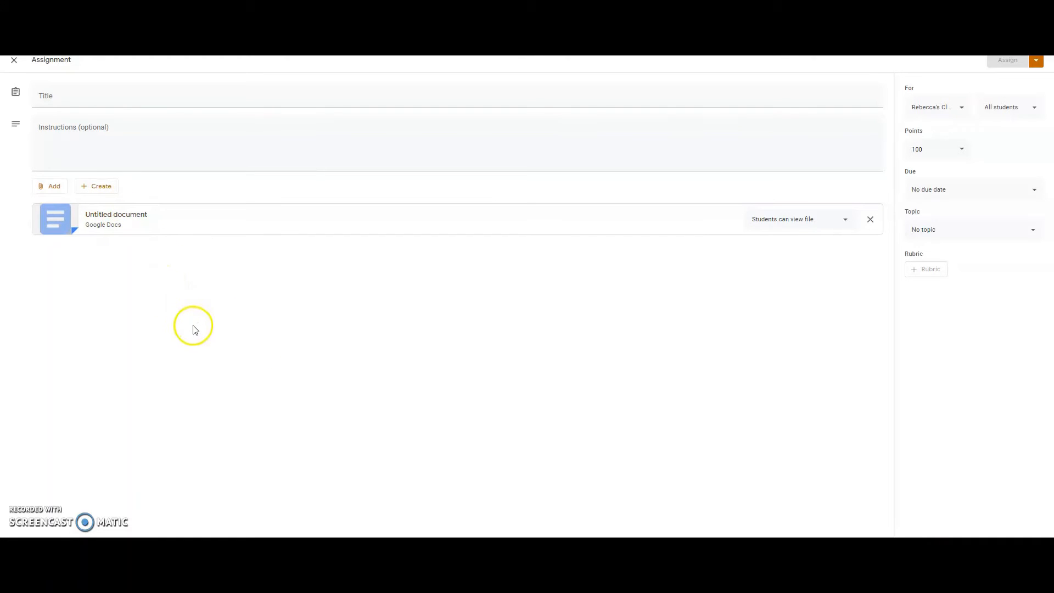
left_click(195, 99)
type("How")
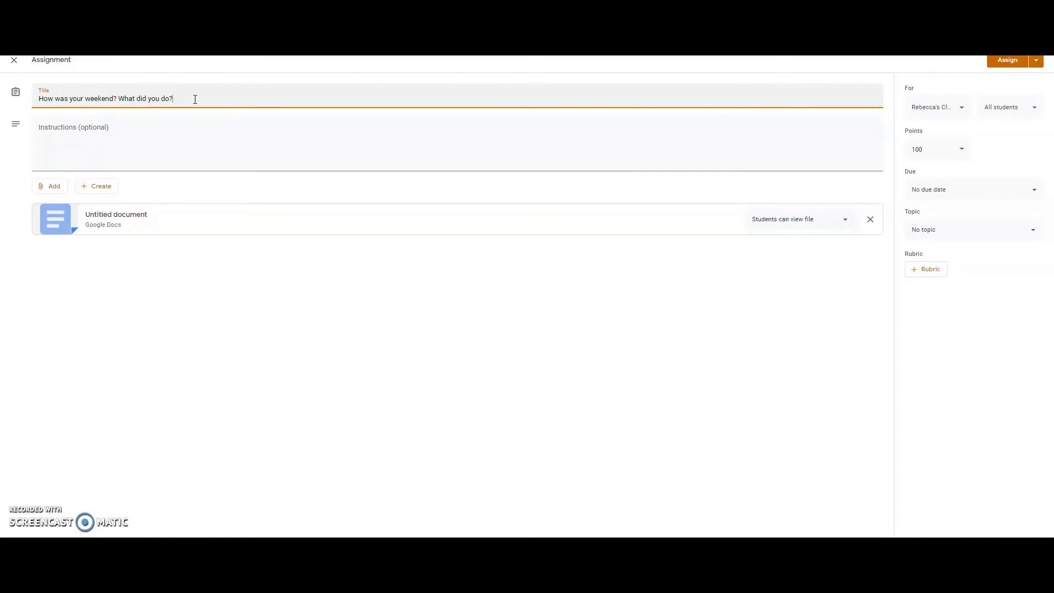
left_click(167, 124)
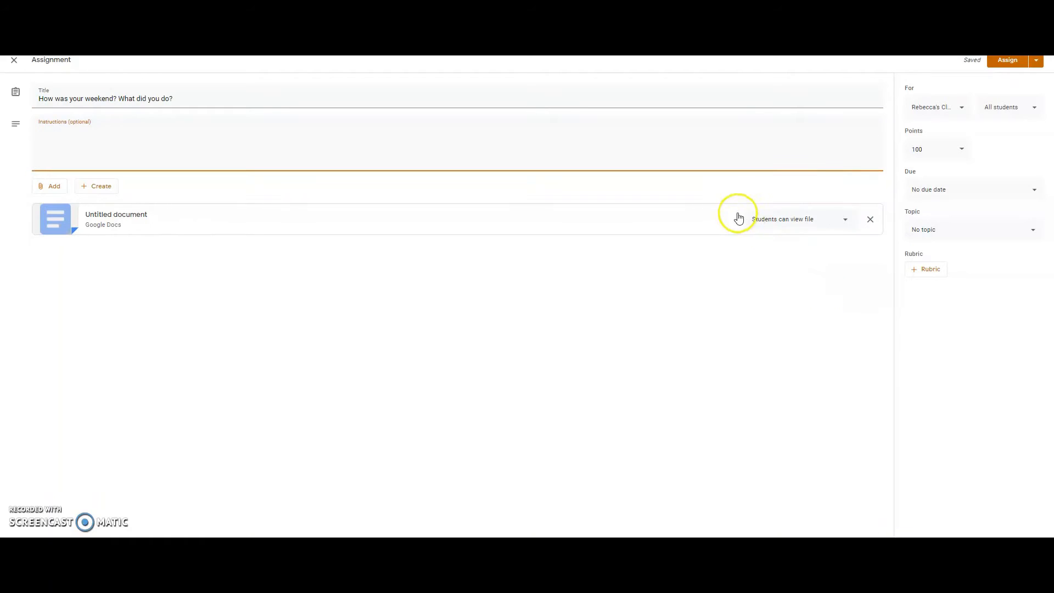
Step: Set the attached document to make a copy for each student
left_click(822, 219)
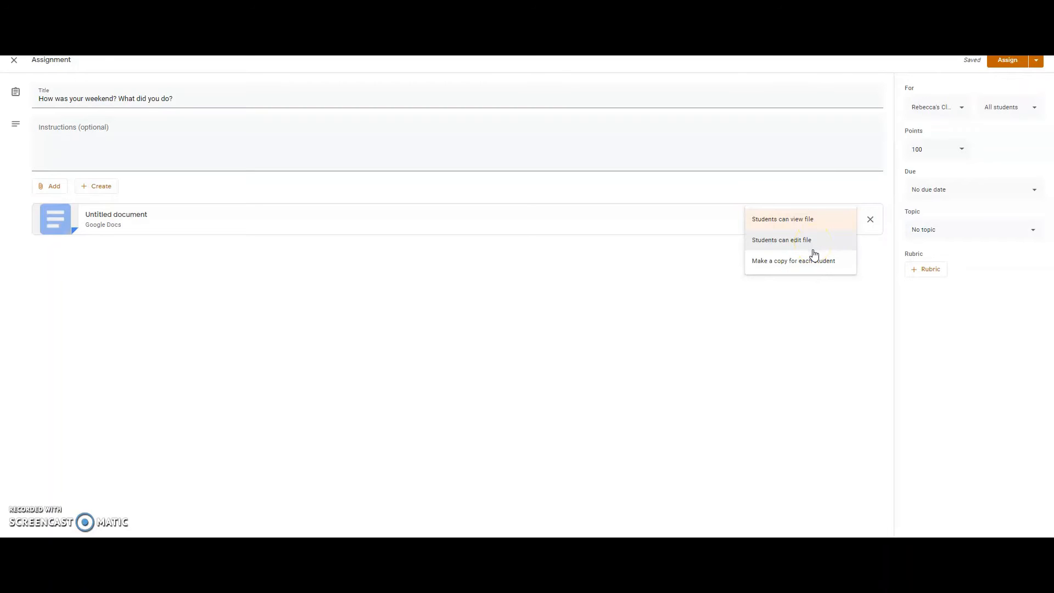
left_click(783, 266)
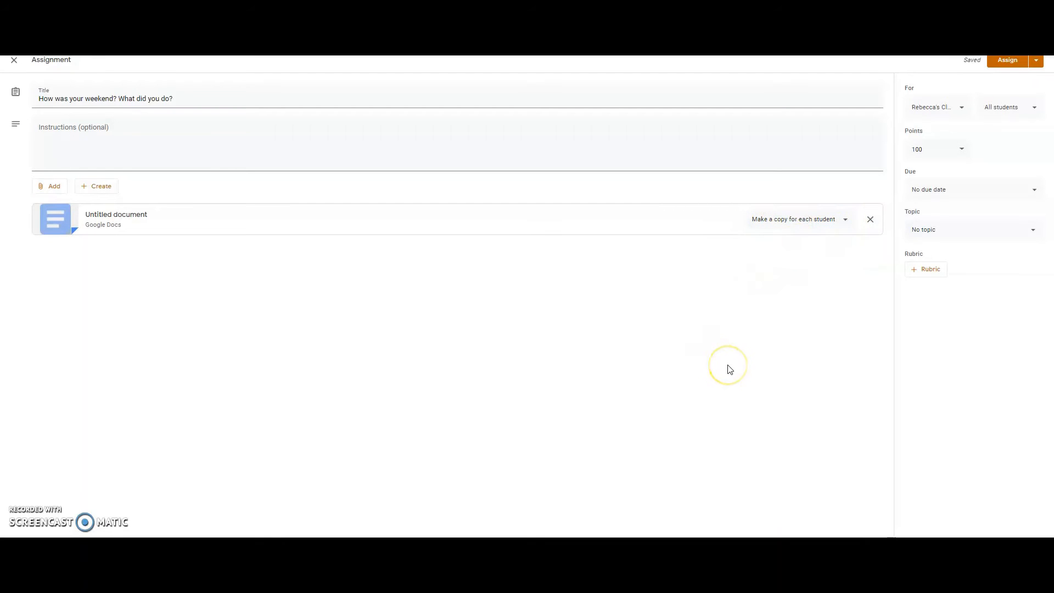
left_click(958, 107)
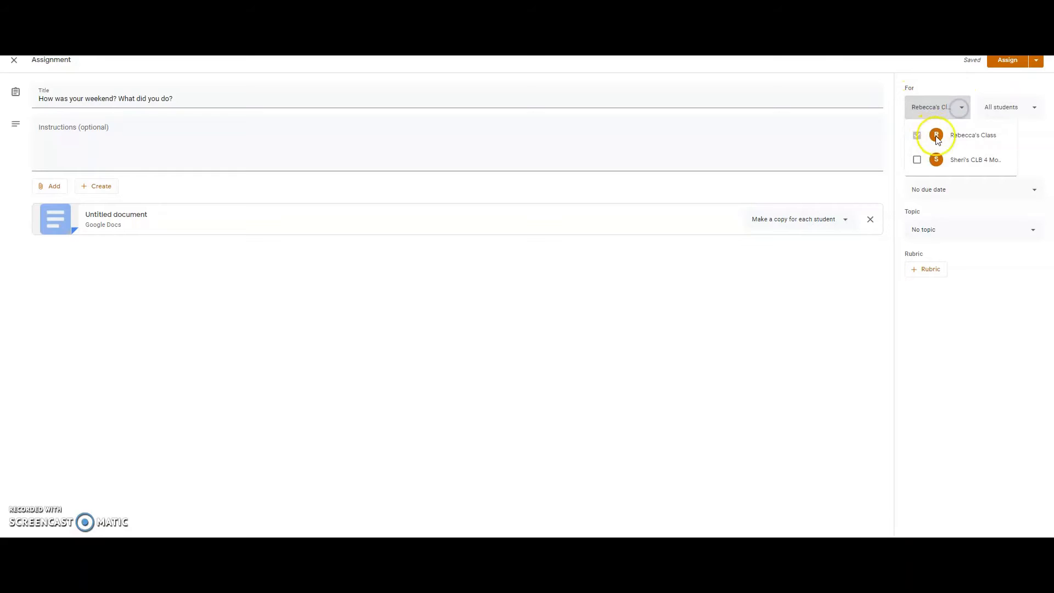
left_click(940, 81)
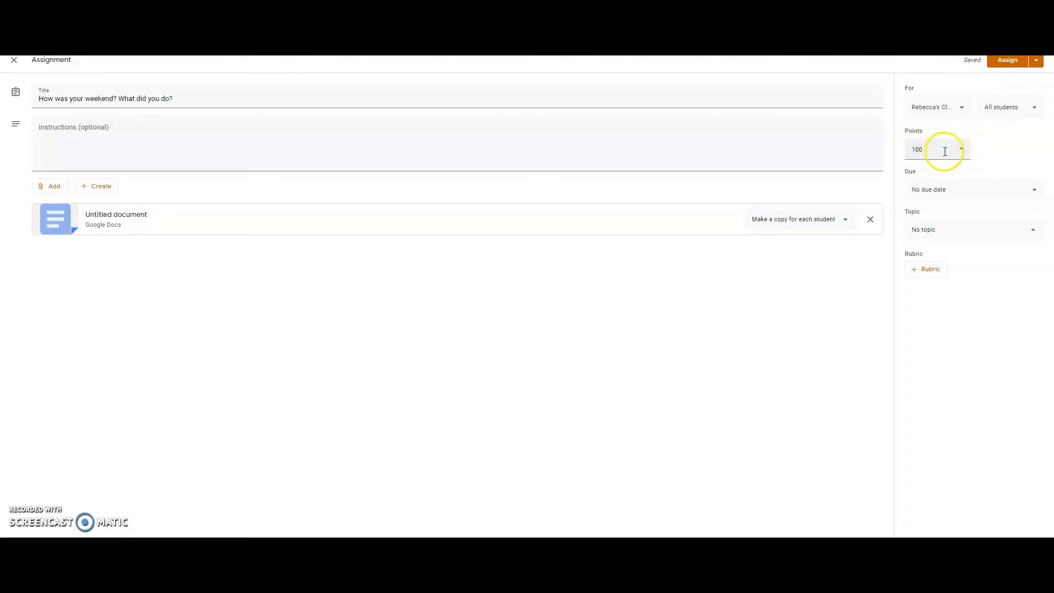
Step: Set the assignment's due date to Oct 9, 2020 at 11:59 PM
left_click(1003, 202)
left_click(983, 222)
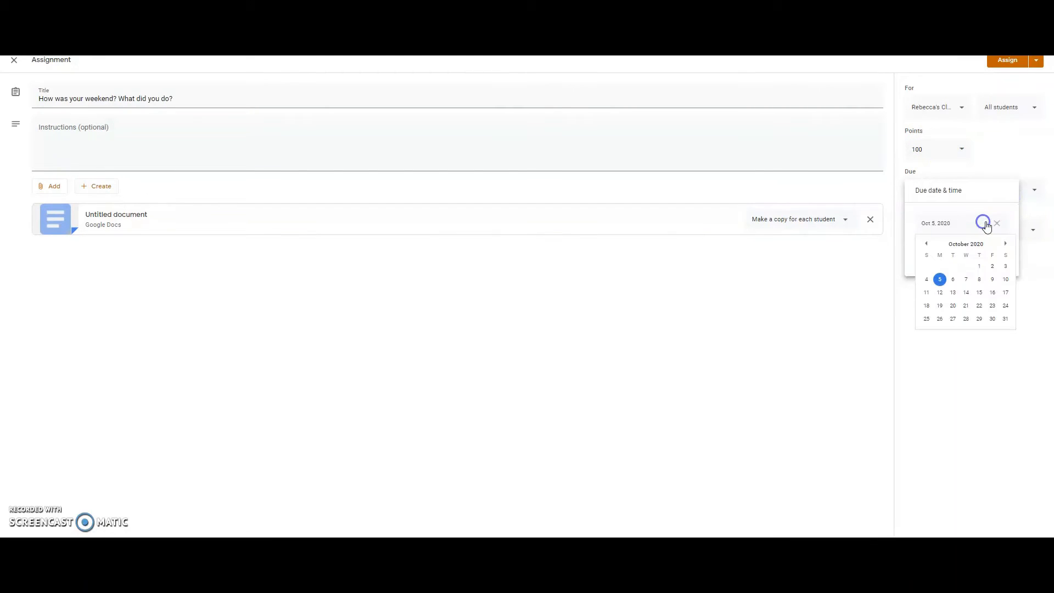
left_click(991, 279)
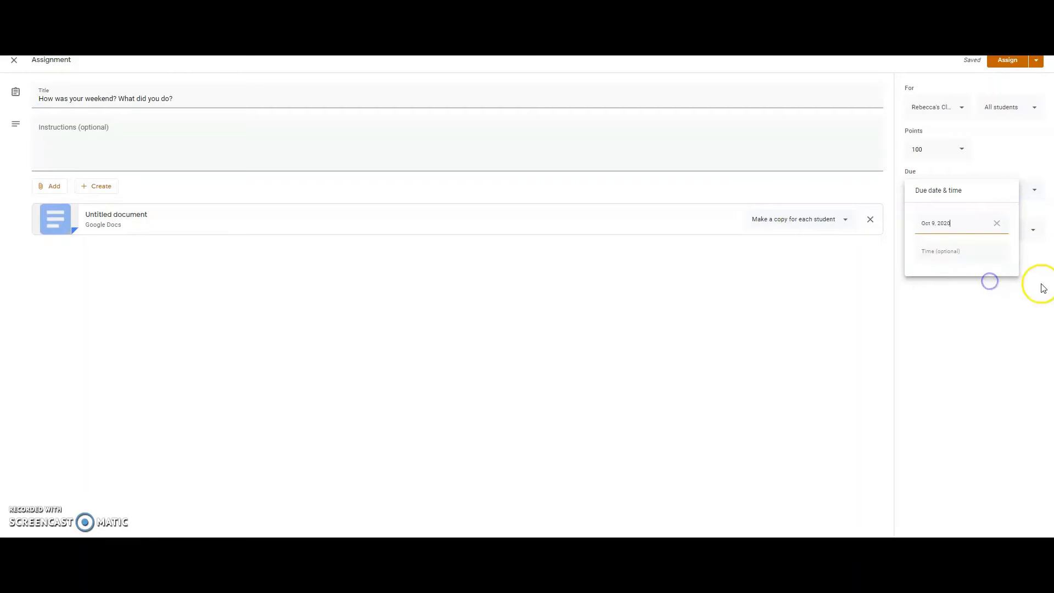
left_click(946, 251)
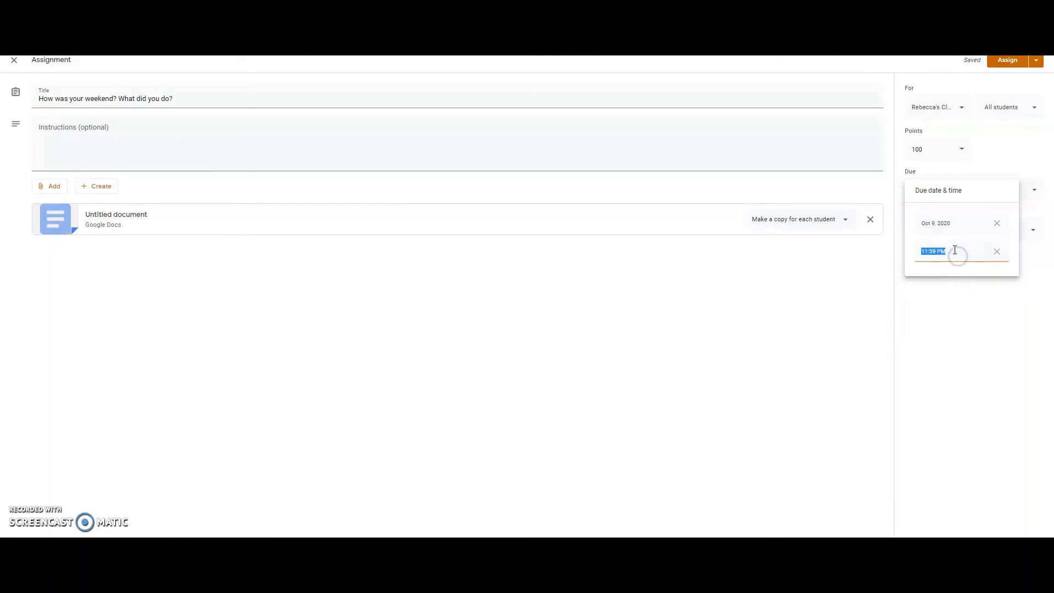
left_click(978, 317)
left_click(931, 332)
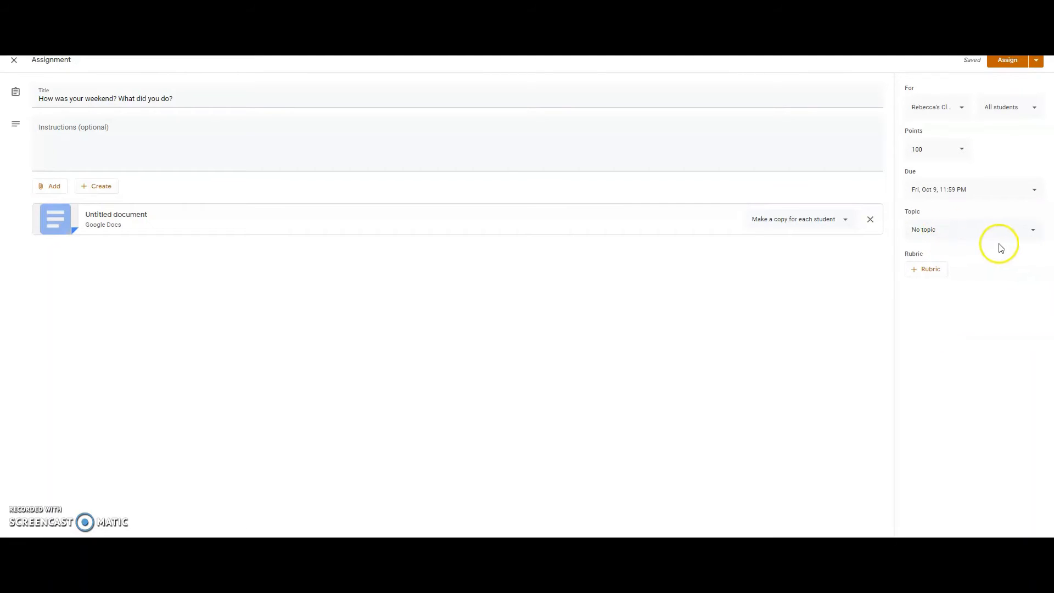
left_click(995, 230)
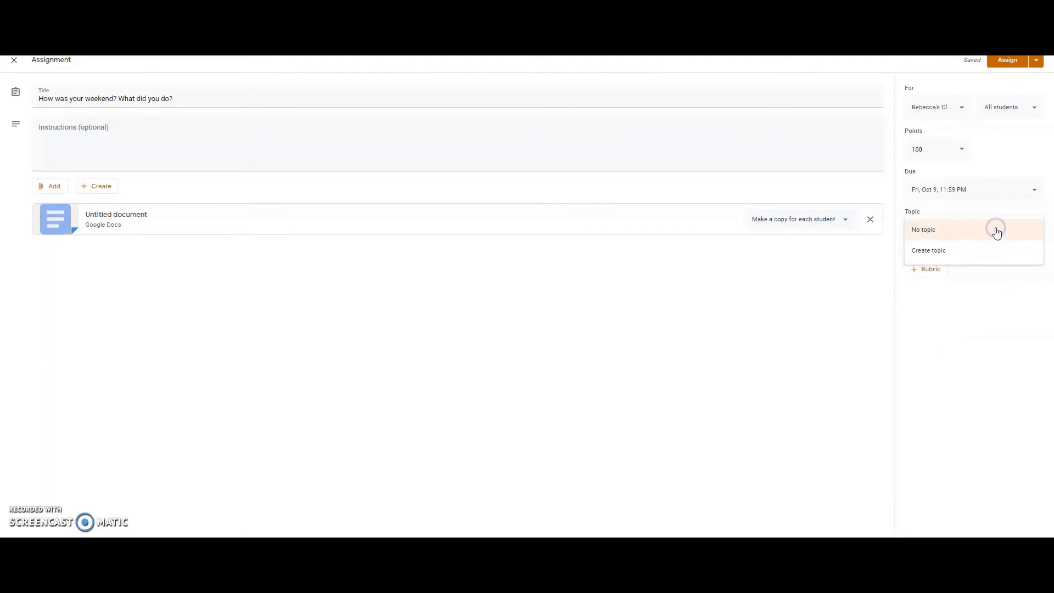
left_click(930, 254)
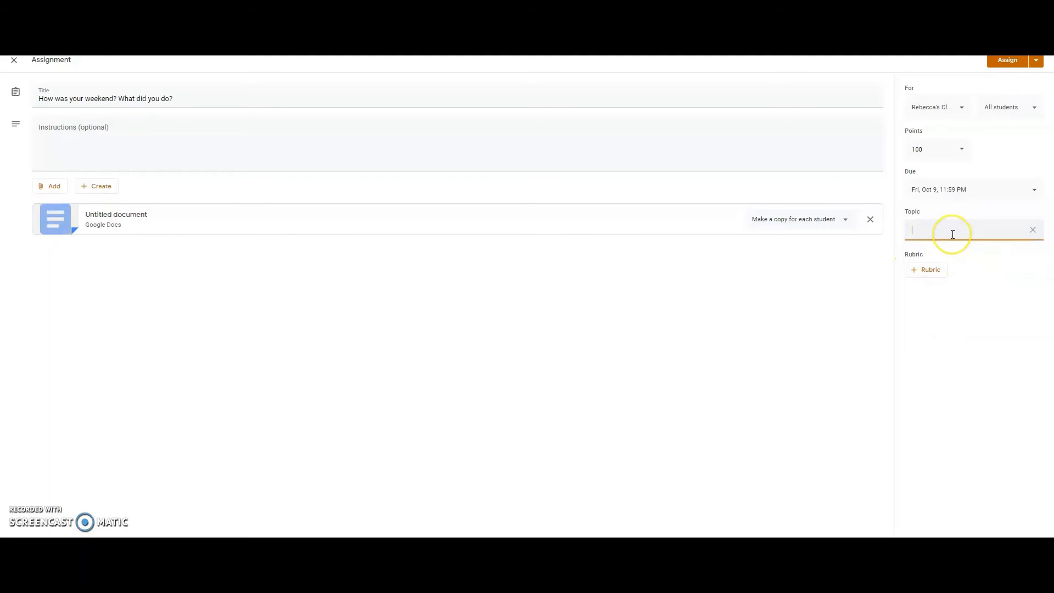
left_click(1034, 231)
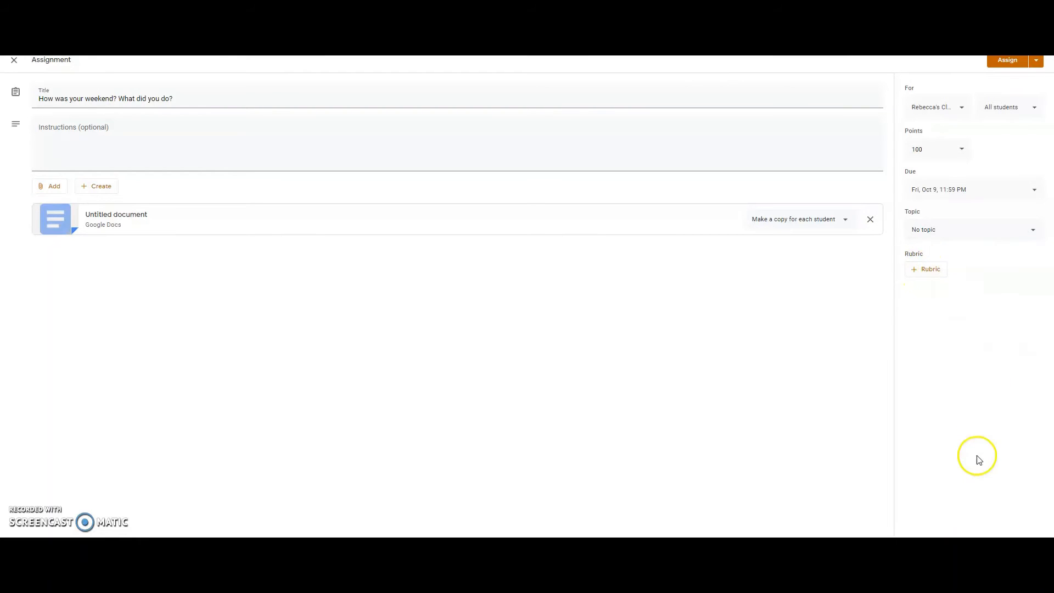
Step: Assign the weekend assignment to the class
left_click(1035, 62)
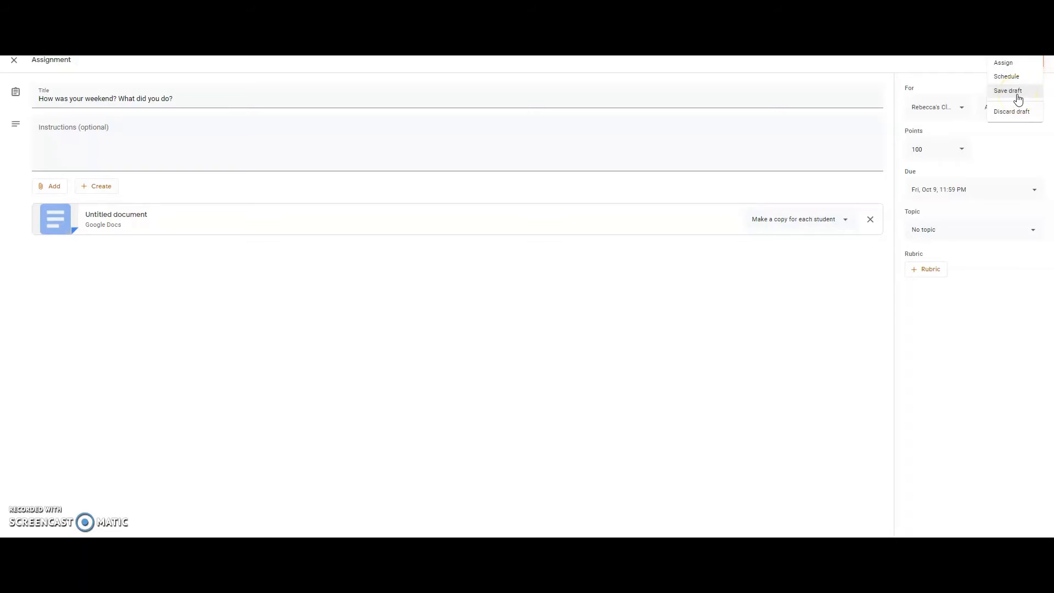
left_click(1003, 65)
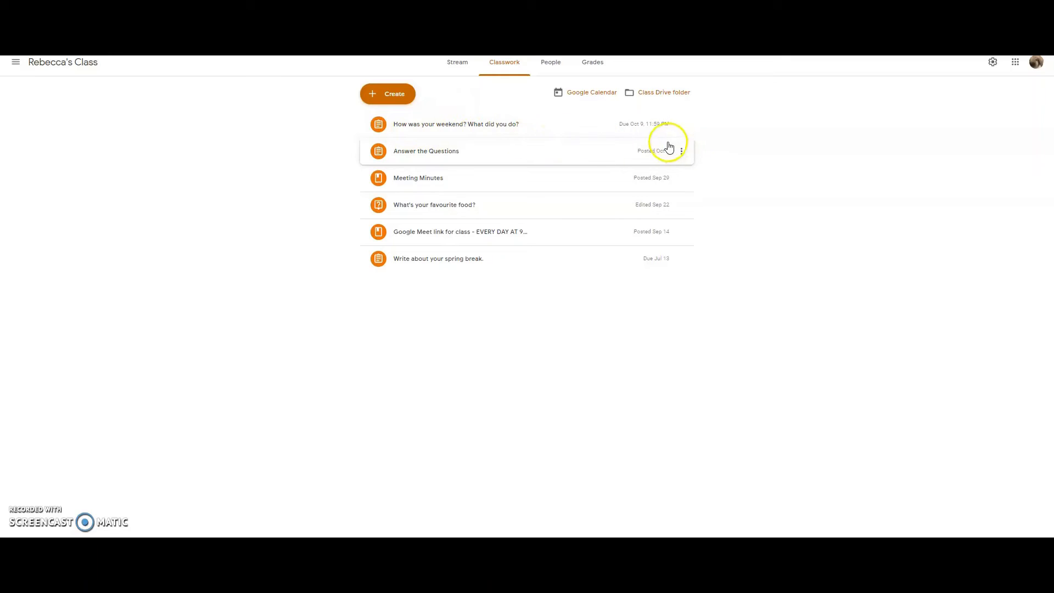
Step: Review the posted weekend assignment and its student work page, then return to the classwork list
left_click(475, 130)
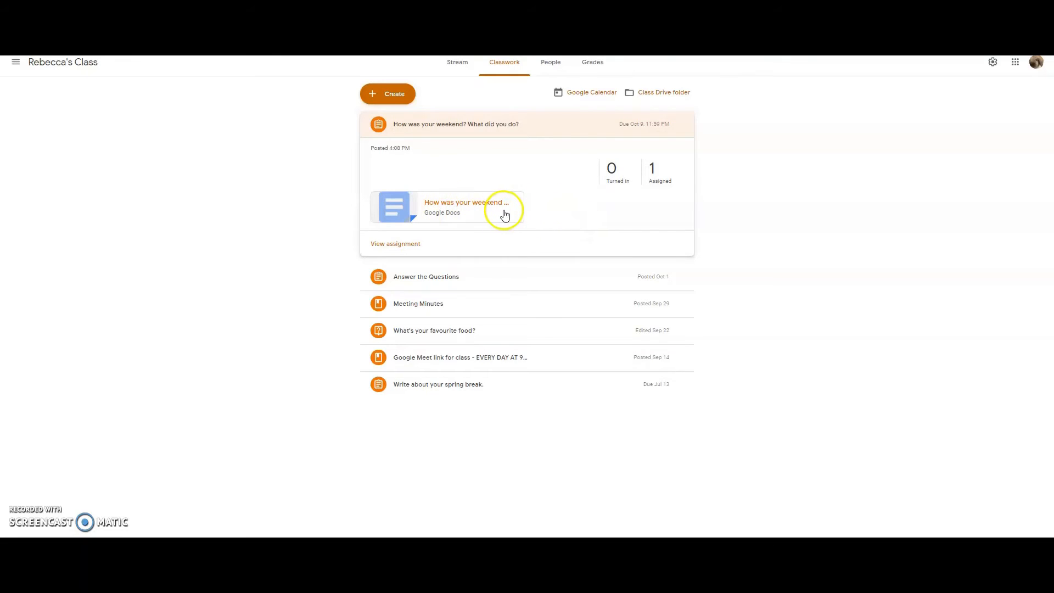
left_click(409, 243)
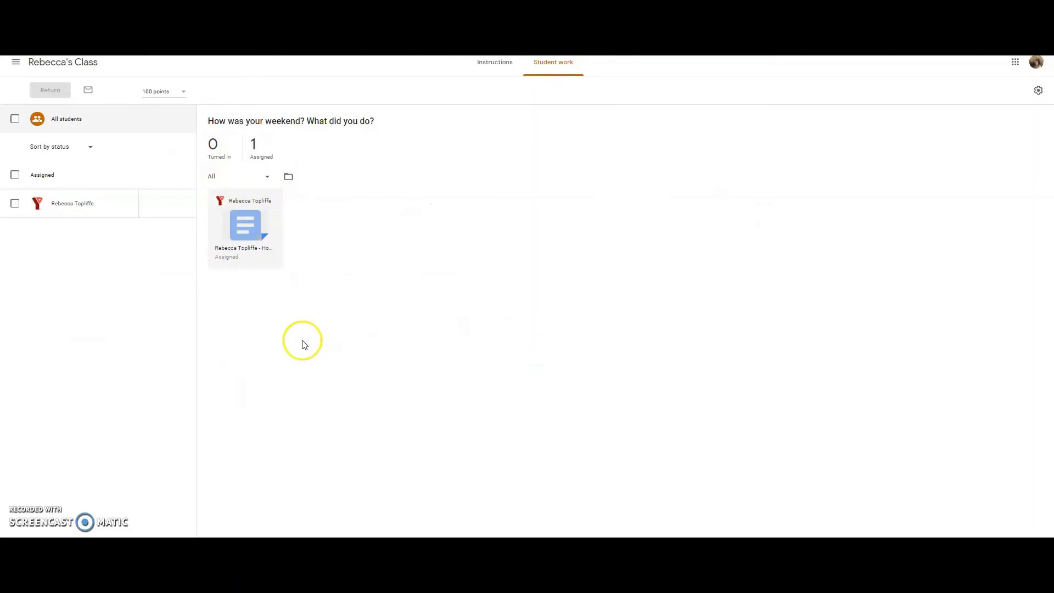
key("alt+Left")
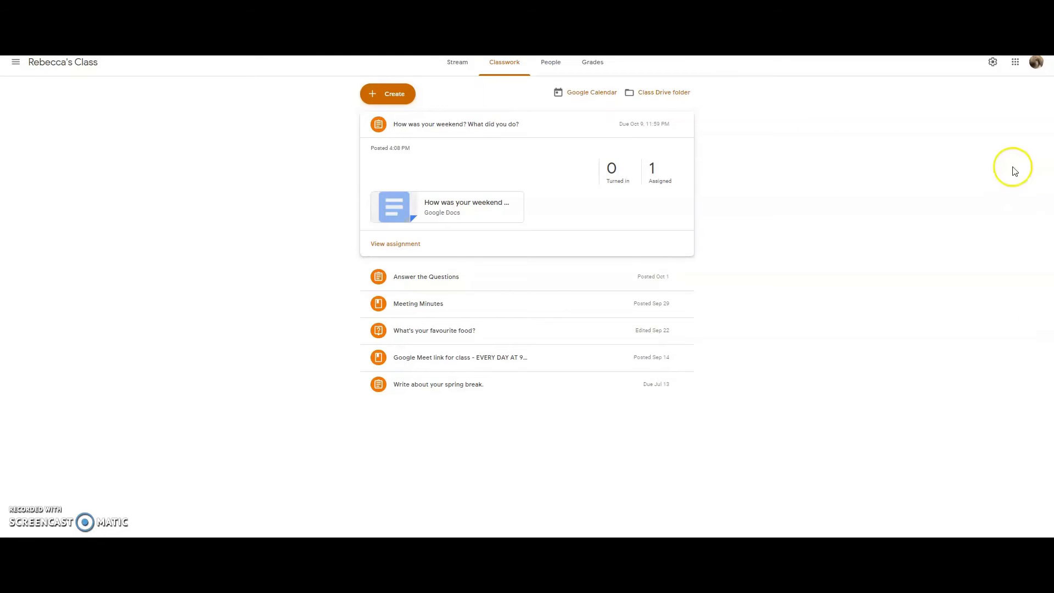
Step: Create a quiz assignment titled "Fruit Quiz" and leave its instructions blank
left_click(403, 99)
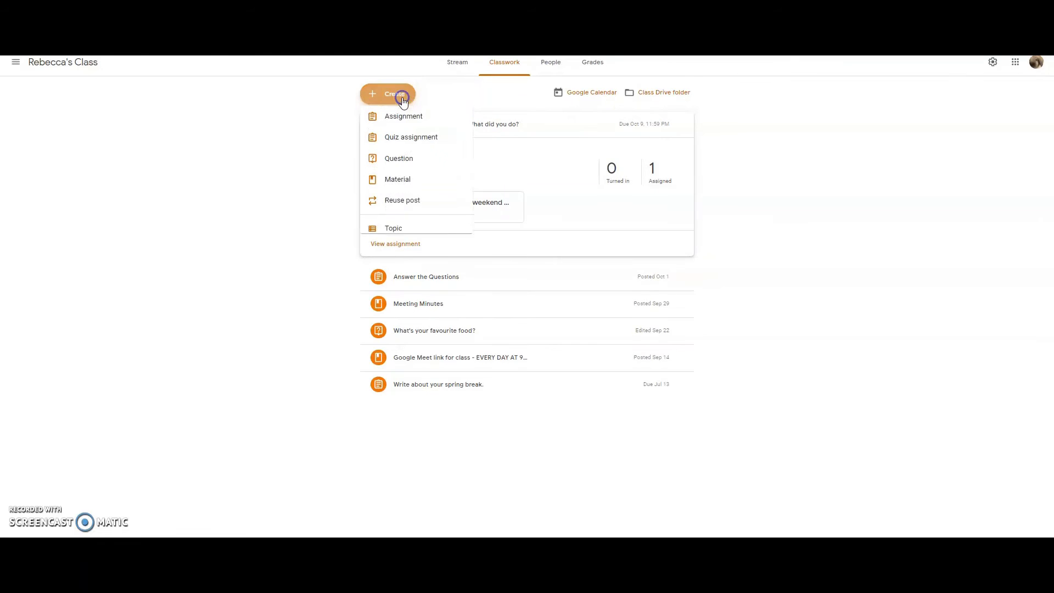
left_click(425, 145)
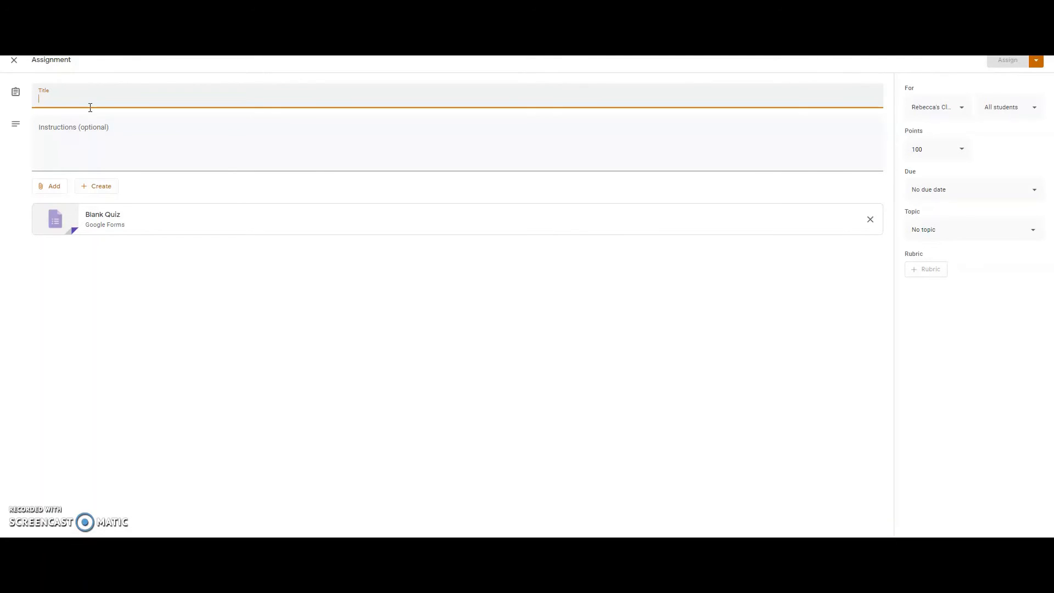
type("ruit Quiz")
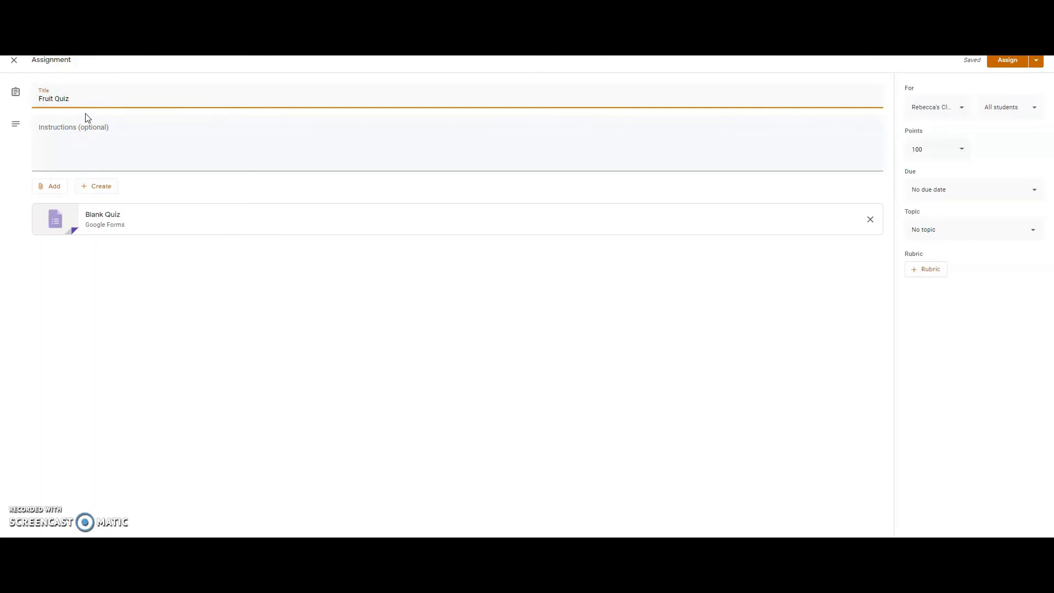
left_click(121, 152)
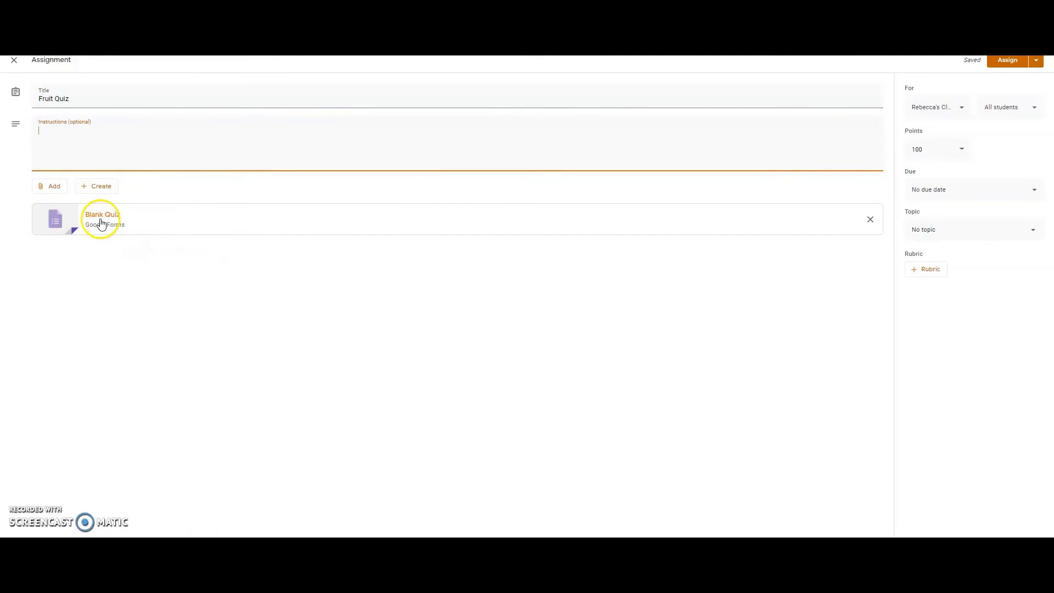
Step: Open the assignment's attached blank quiz form and change the form title to "Fruit Quiz"
left_click(100, 221)
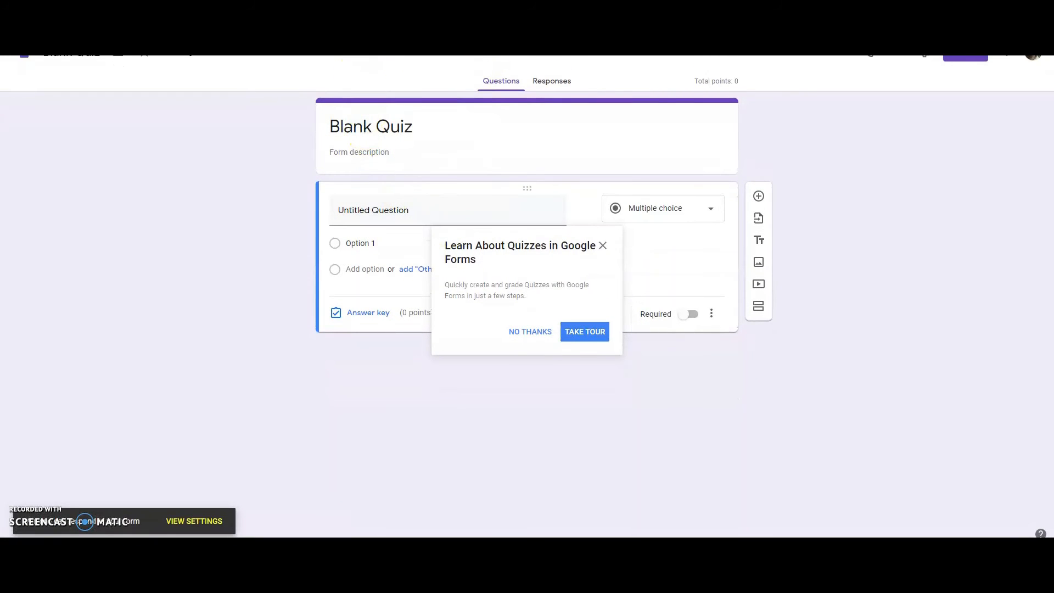
triple_click(385, 144)
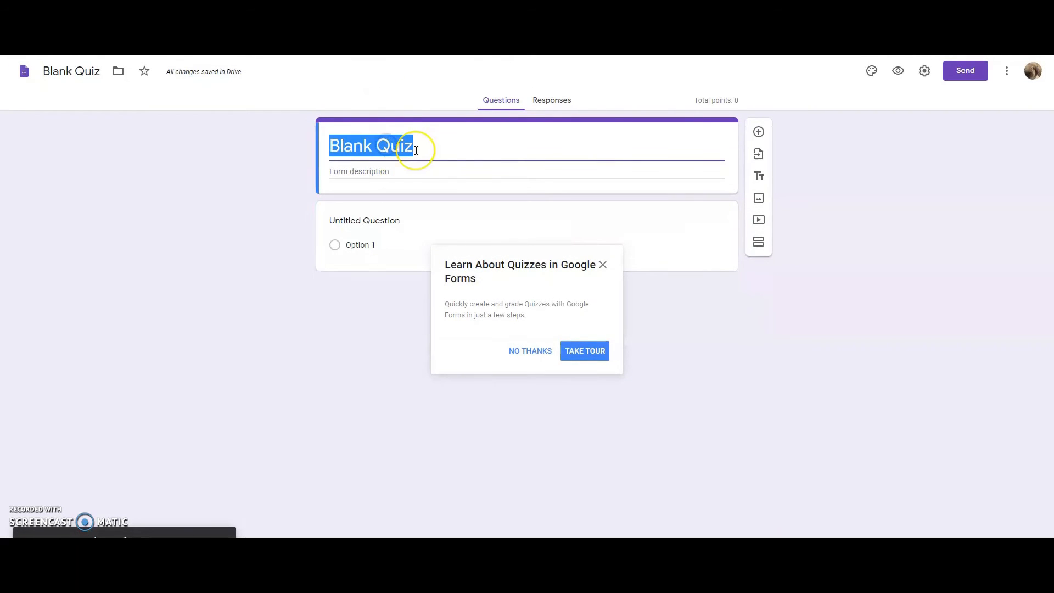
type("Fru")
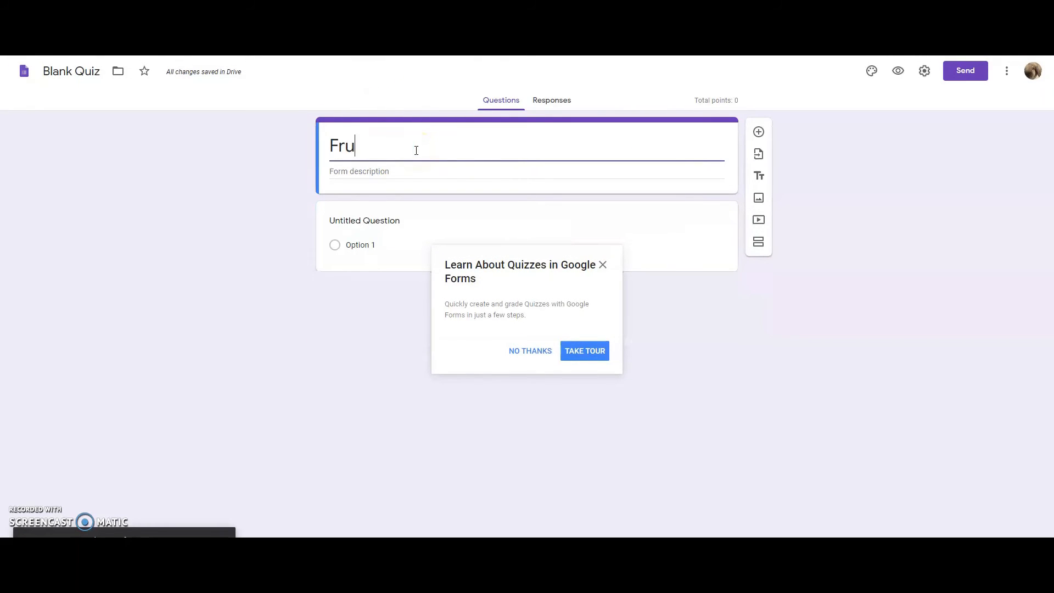
type("it Quiz")
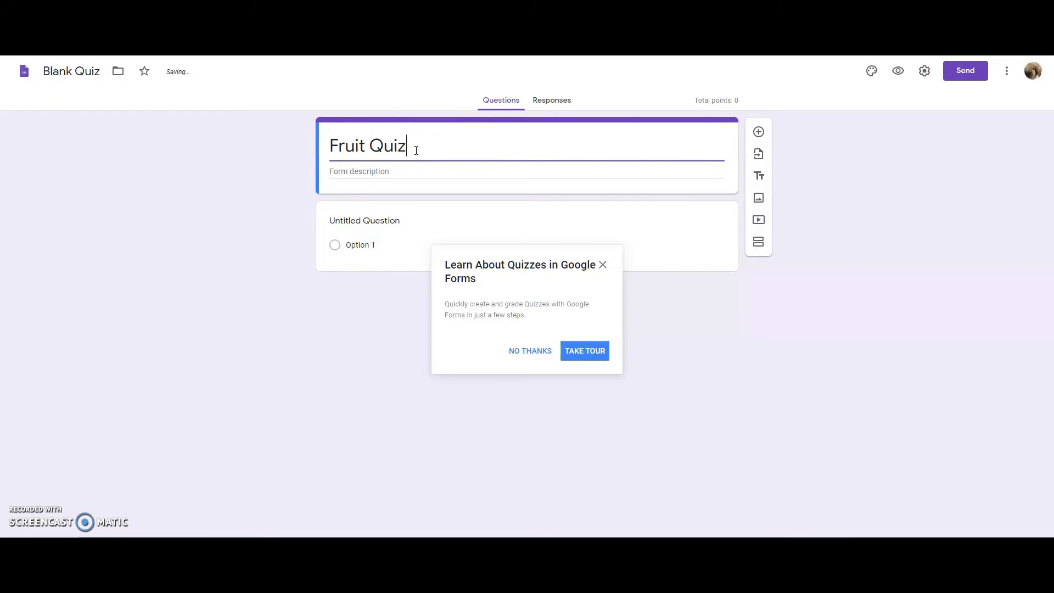
left_click(377, 168)
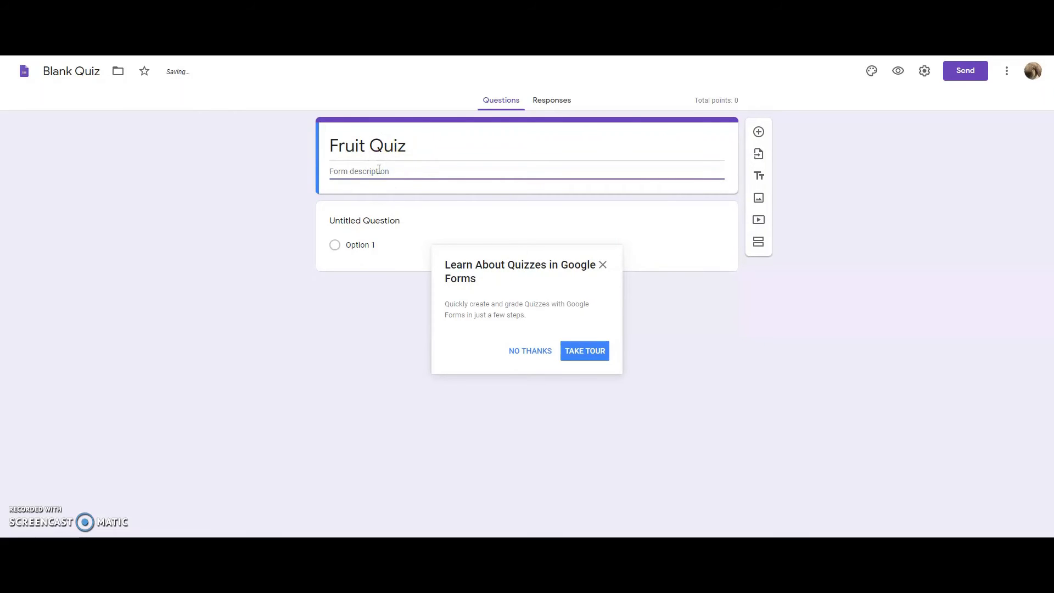
left_click(602, 264)
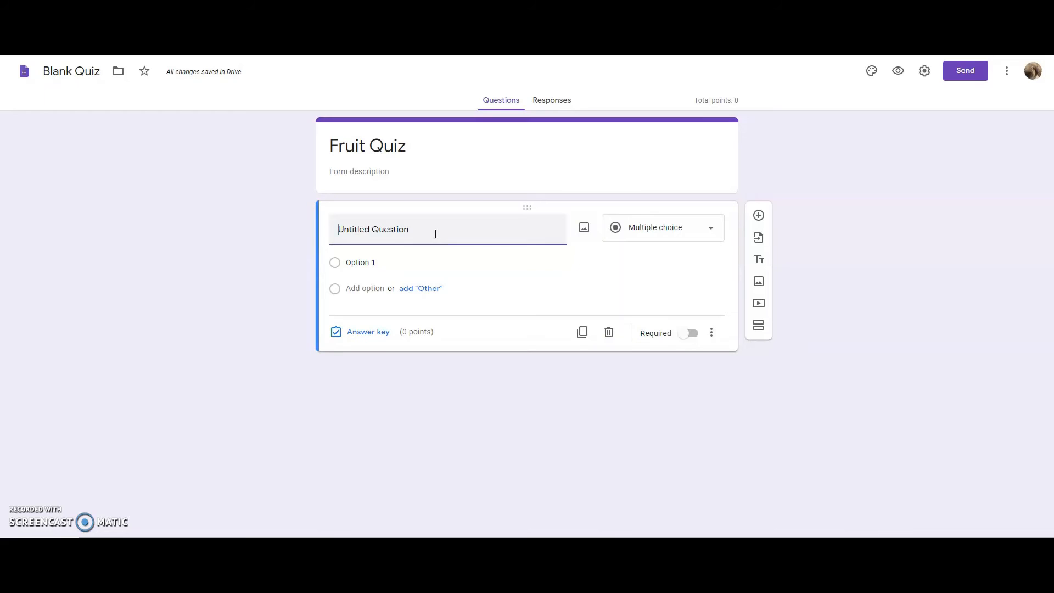
Step: Word the first question "Which fruit is yellow?" and keep its type as Multiple choice
type("ich")
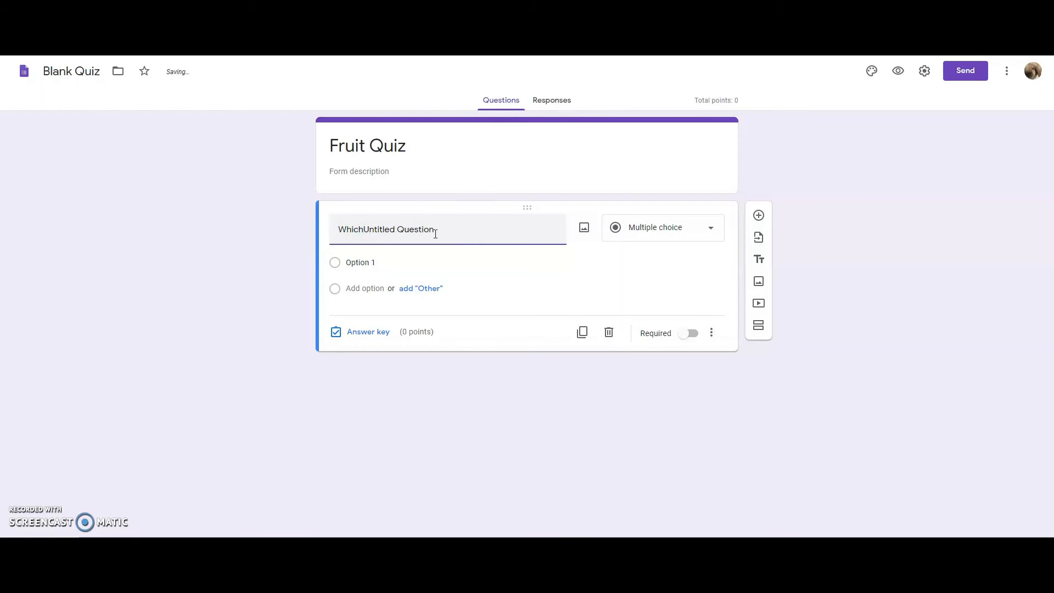
left_click_drag(424, 229, 367, 231)
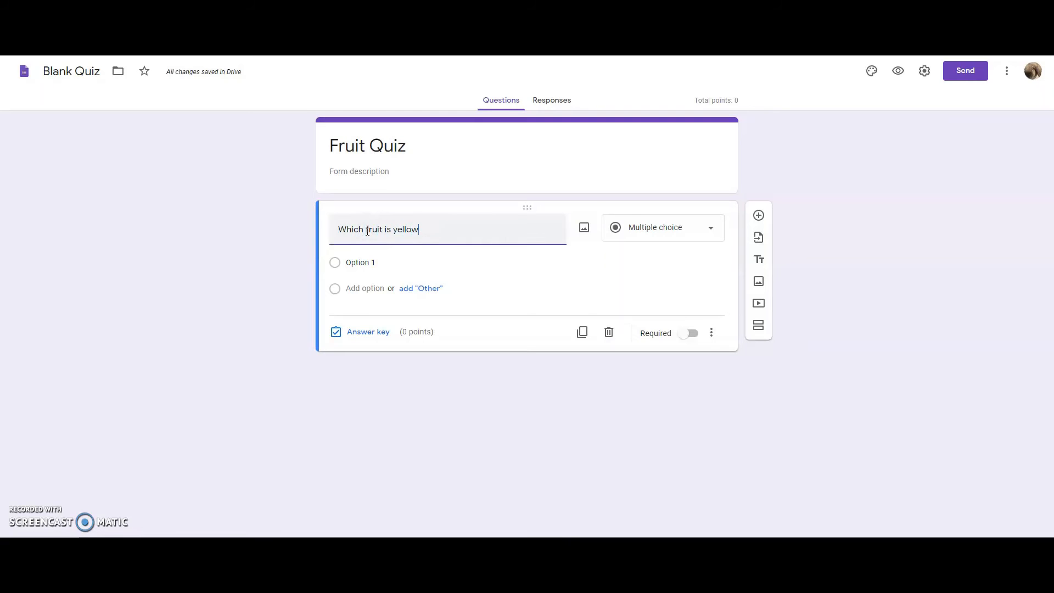
left_click(587, 298)
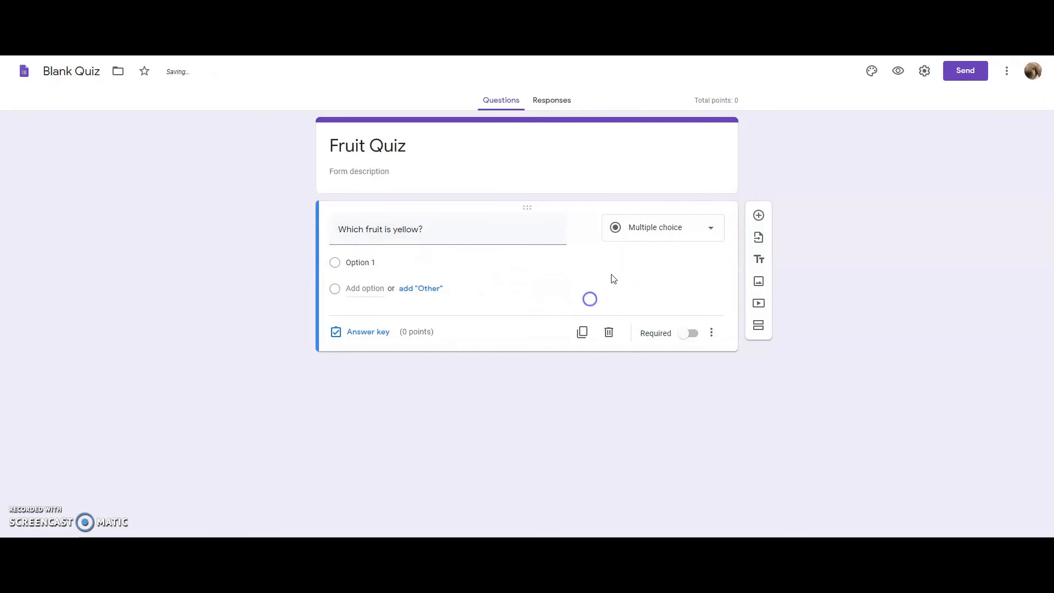
left_click(703, 238)
left_click(646, 262)
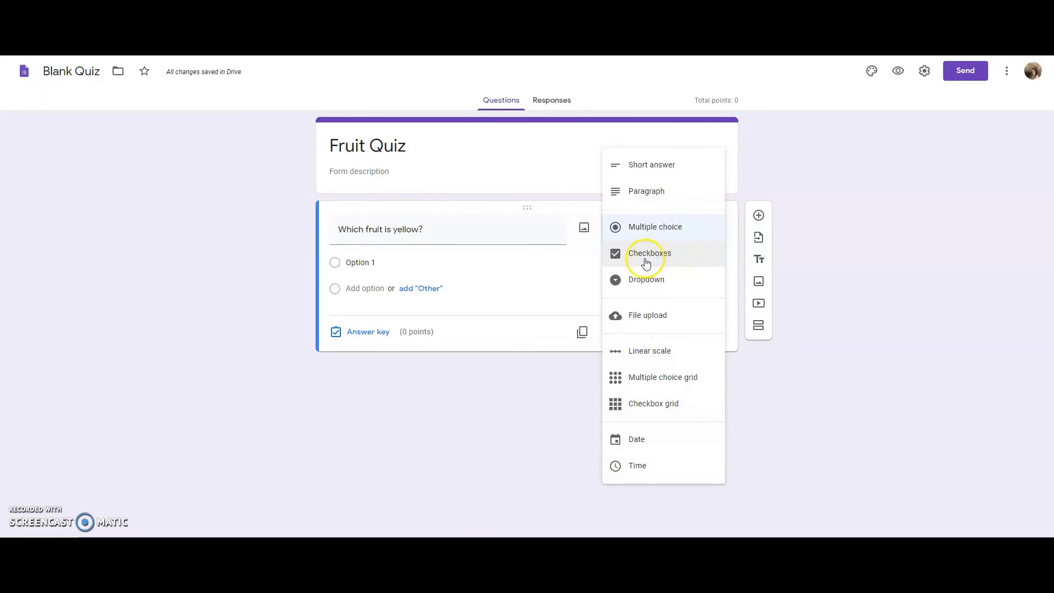
left_click(639, 226)
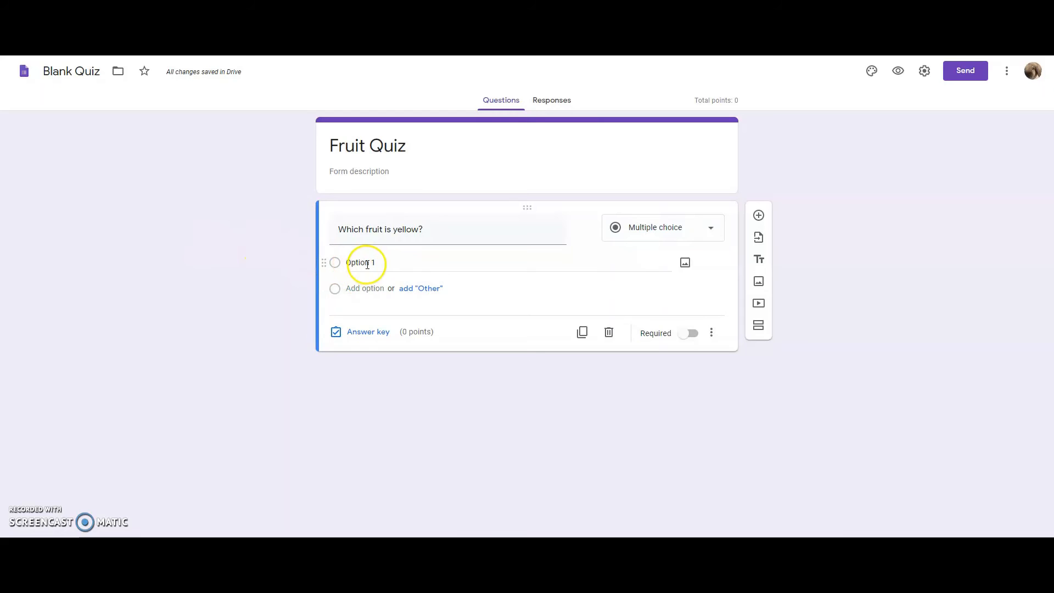
Step: Enter "orange", "apple" and "banana" as the answer options for the yellow fruit question
left_click(368, 264)
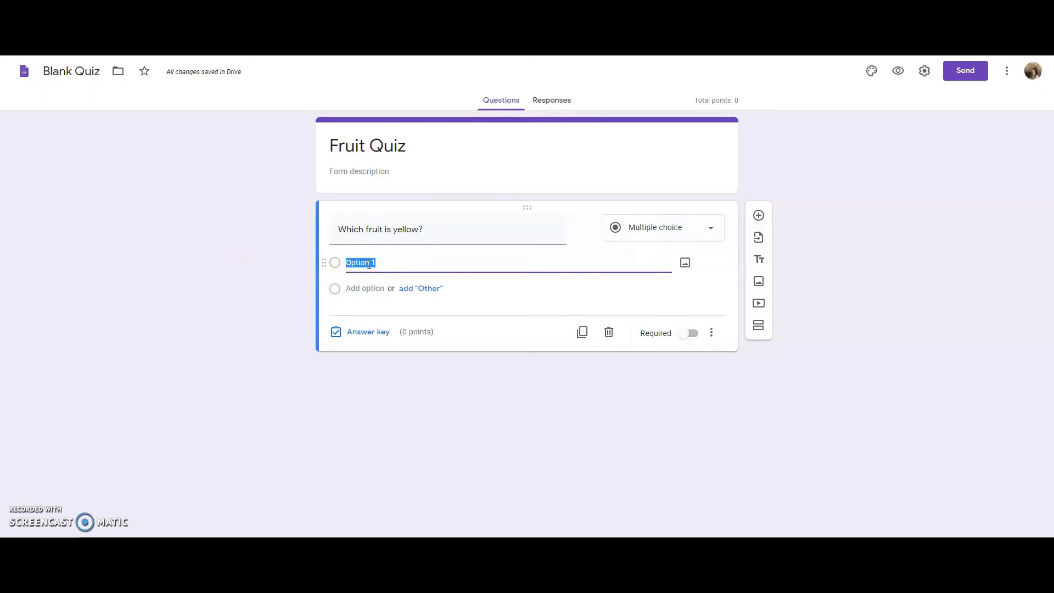
left_click(368, 286)
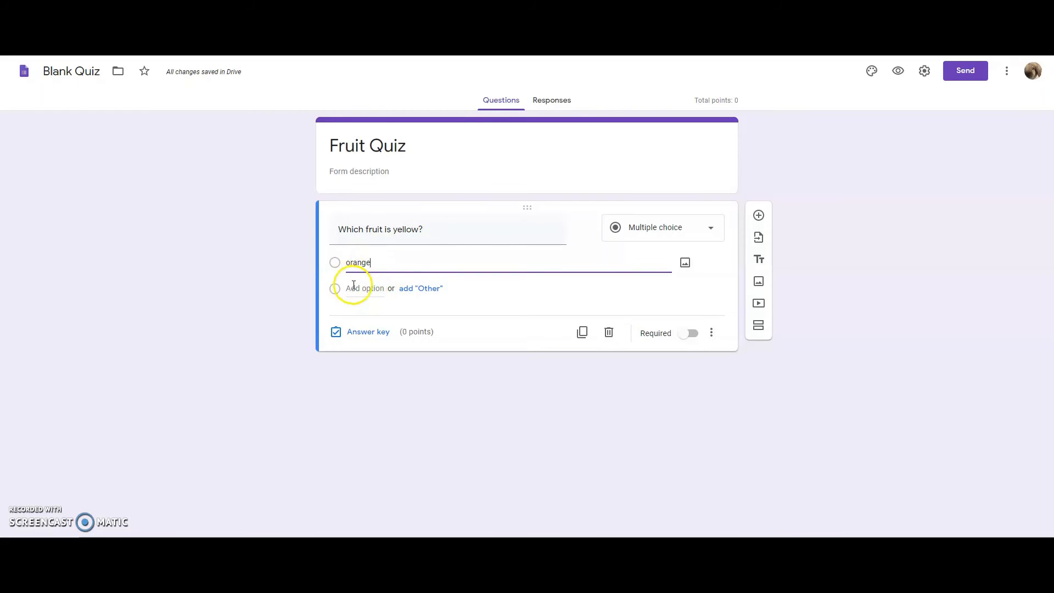
left_click(363, 291)
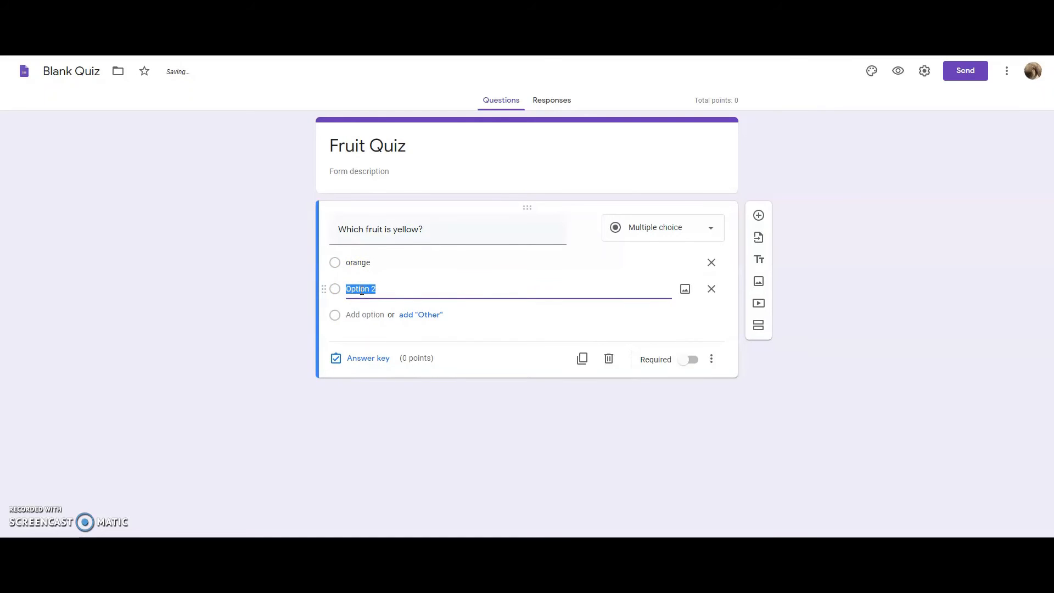
left_click(377, 315)
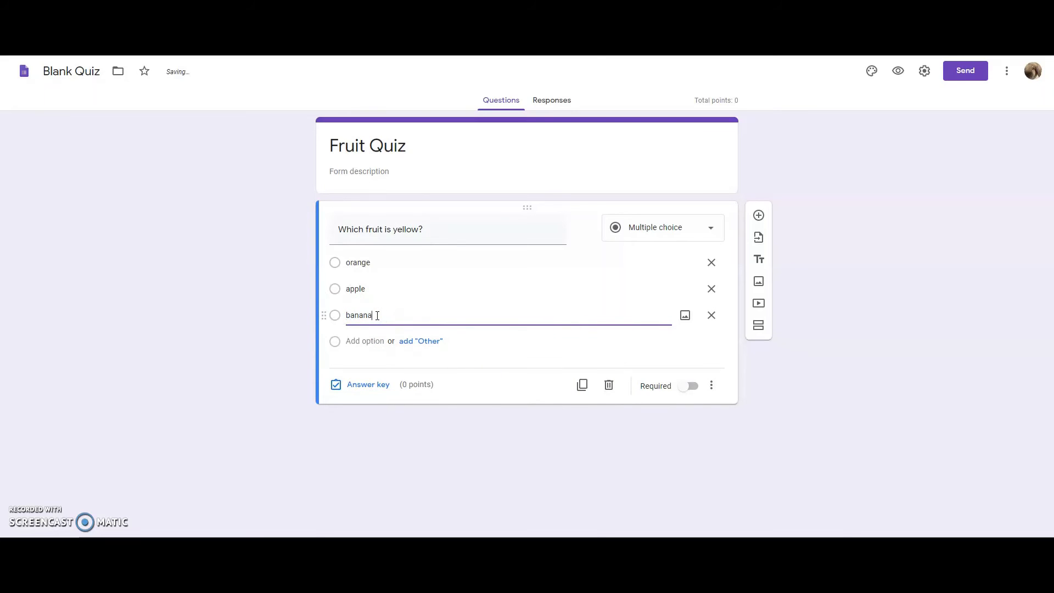
left_click(607, 355)
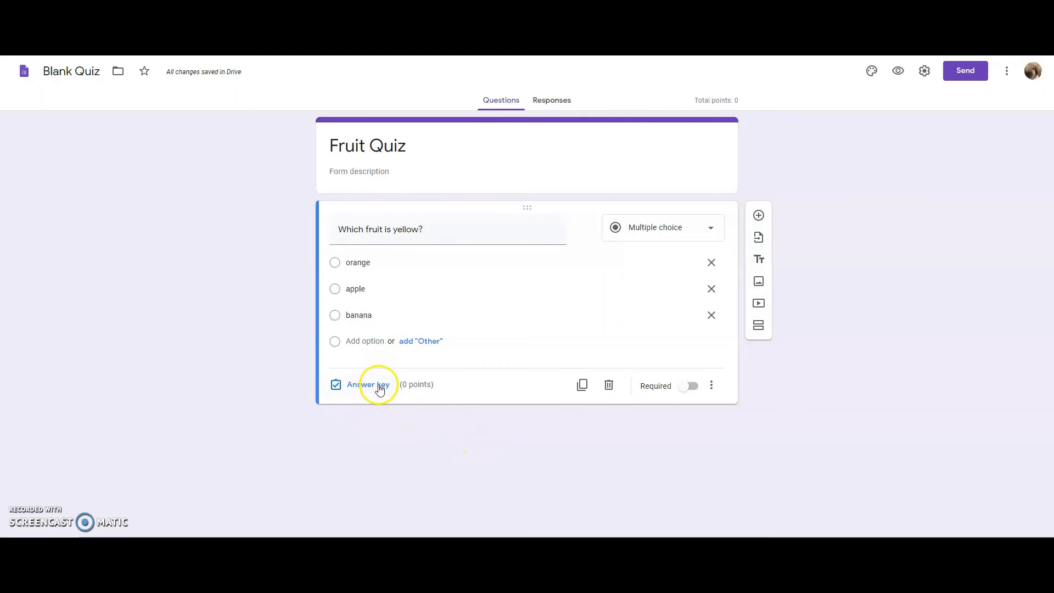
Step: Mark "banana" as the correct answer in the question's answer key, and leave the question not required
left_click(379, 386)
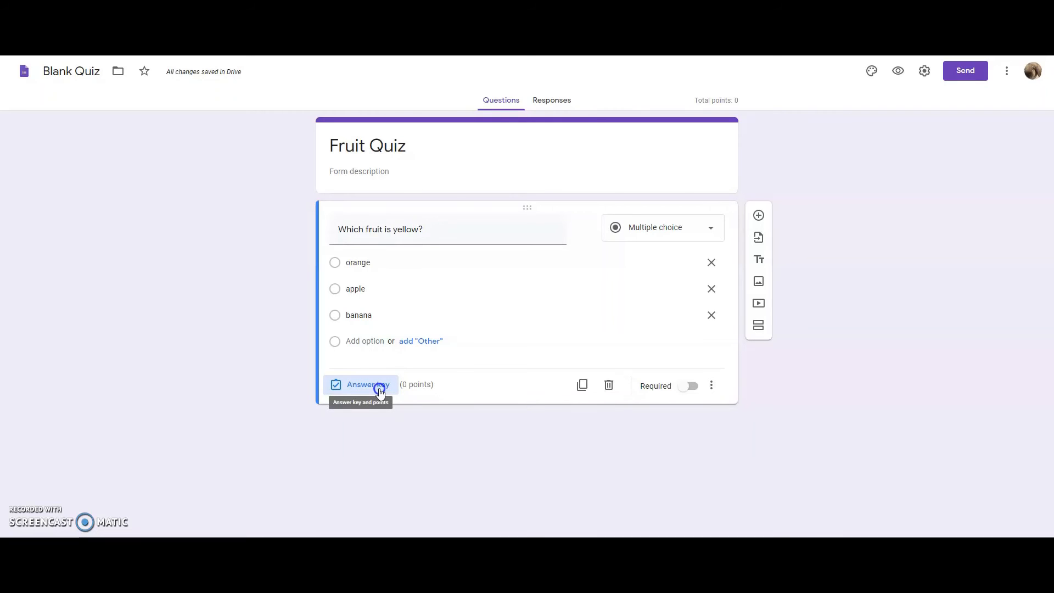
left_click(378, 389)
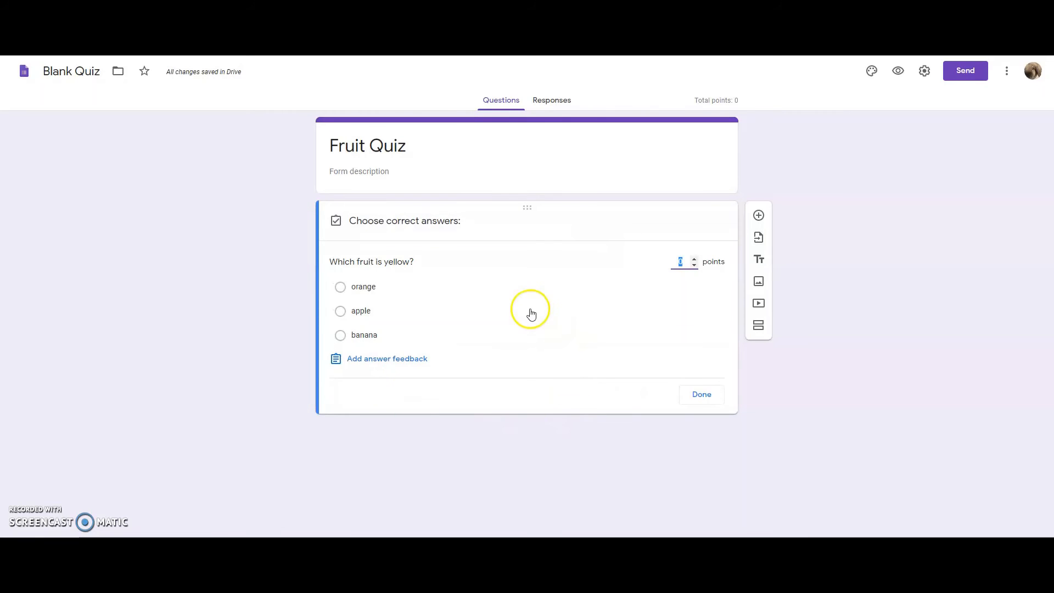
left_click(342, 336)
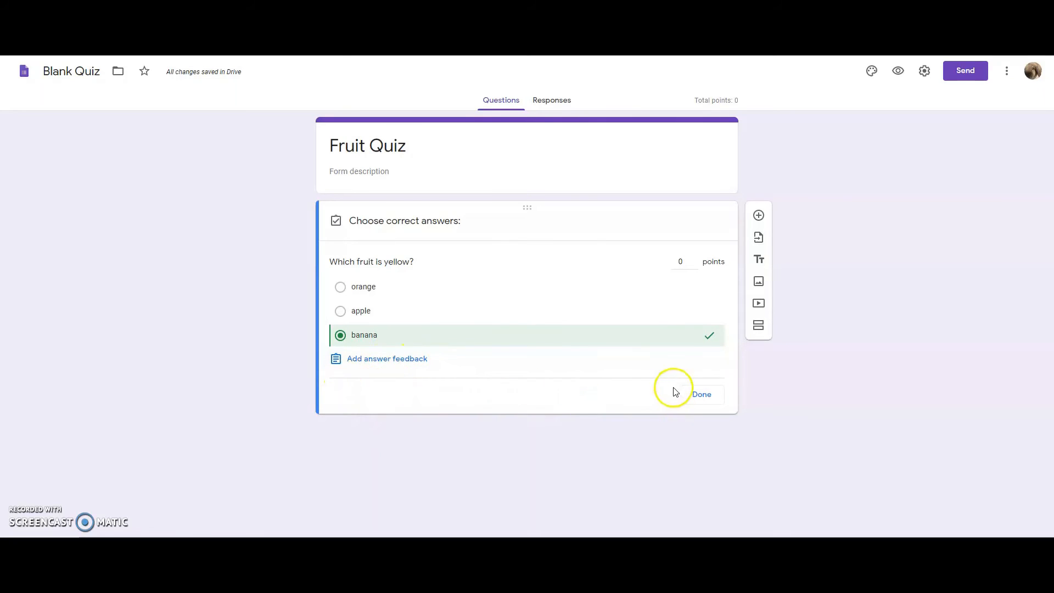
left_click(698, 393)
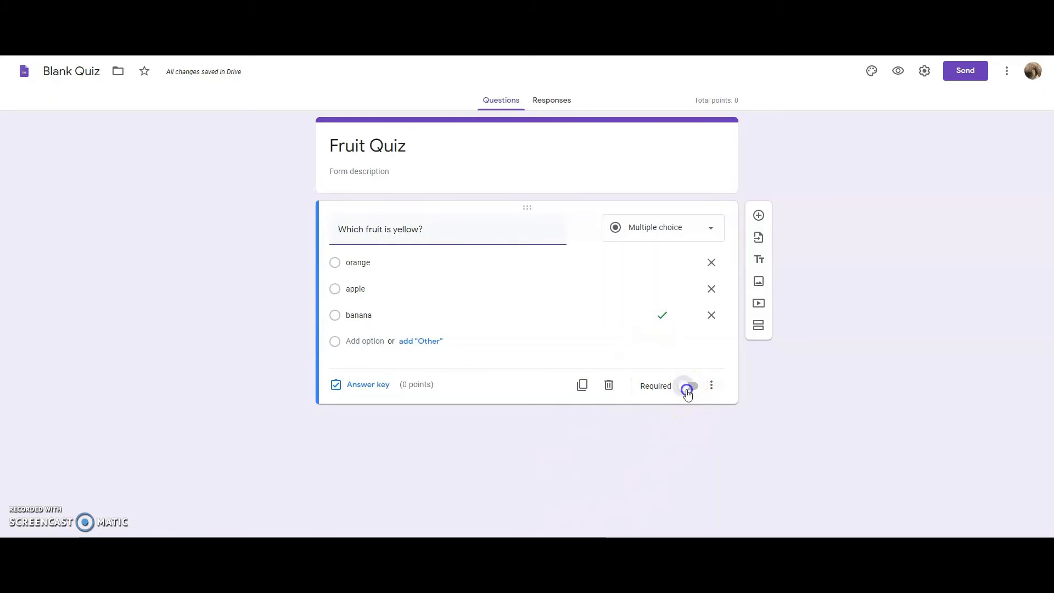
left_click(687, 390)
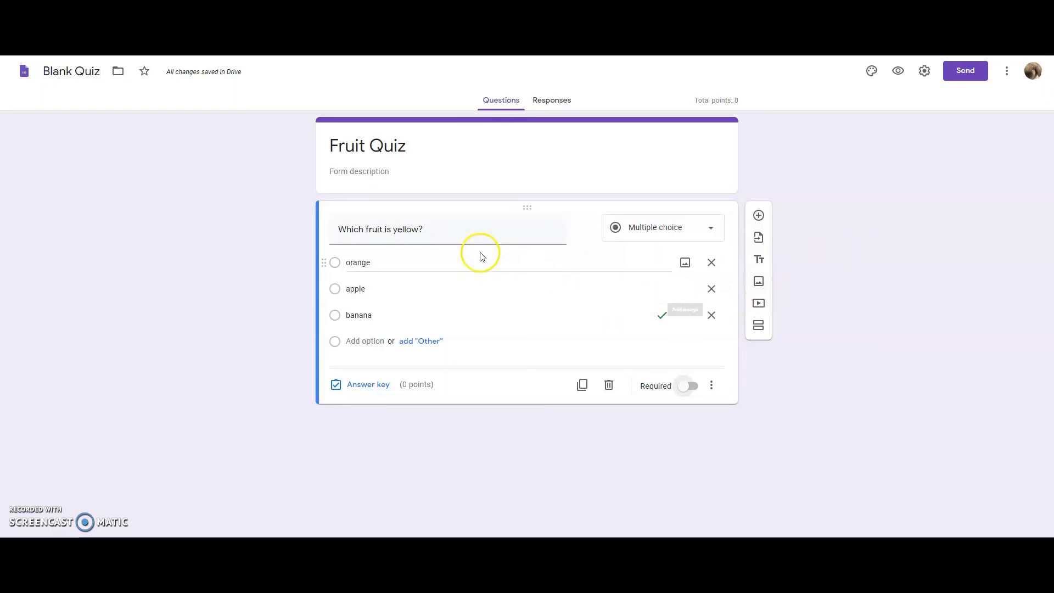
Step: Explore the sources for inserting an image, search Google Images for "banana", and close without inserting a picture
left_click(757, 286)
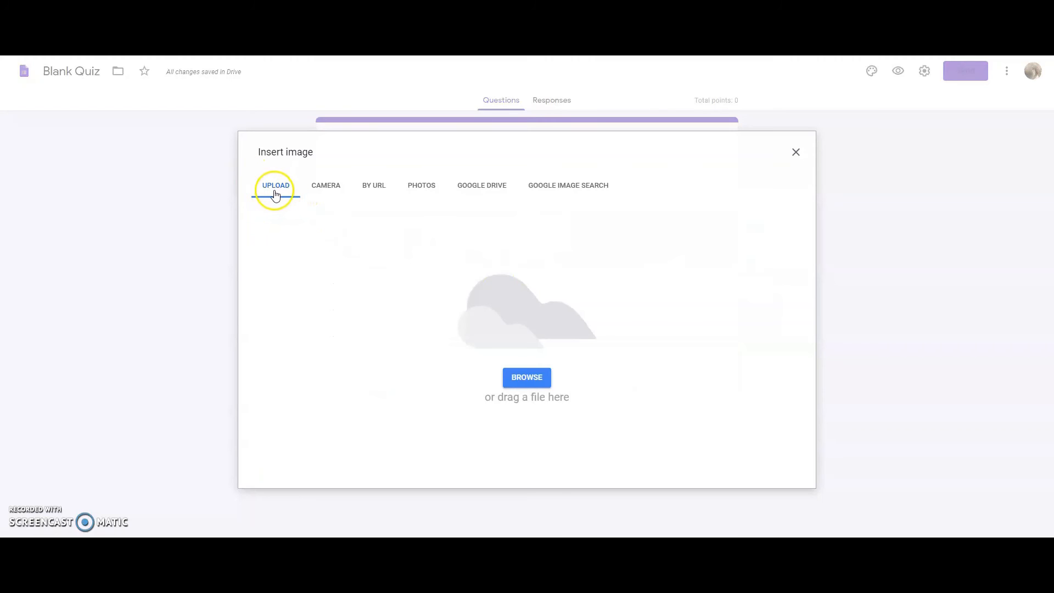
left_click(328, 186)
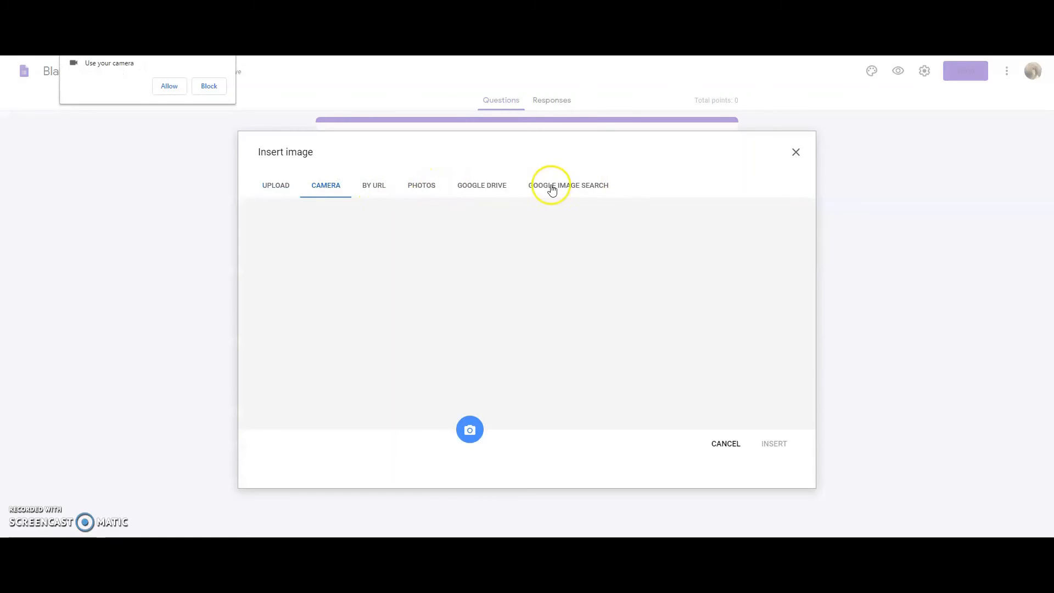
left_click(545, 188)
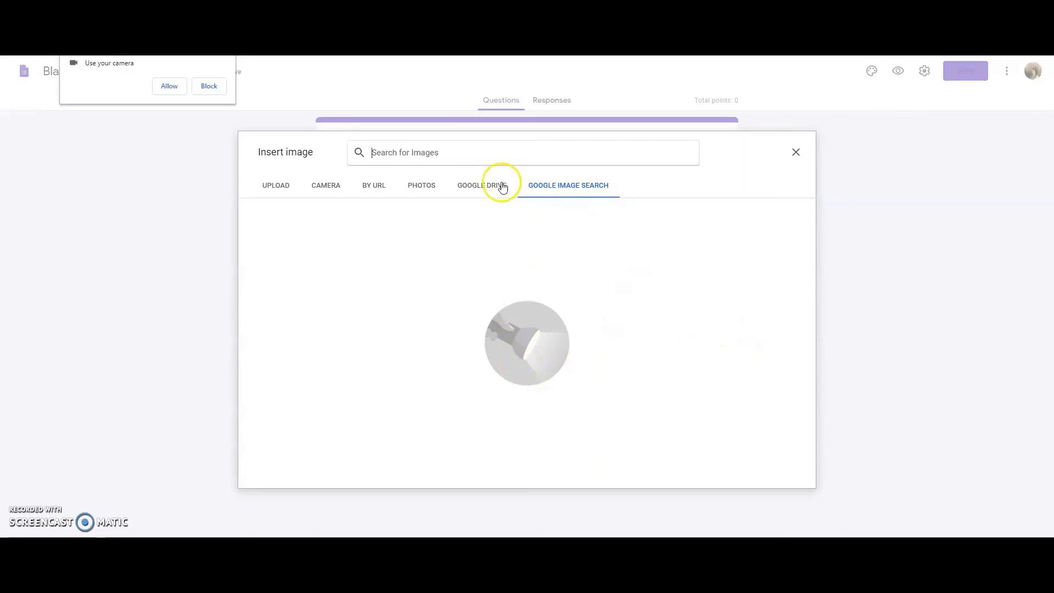
left_click(445, 146)
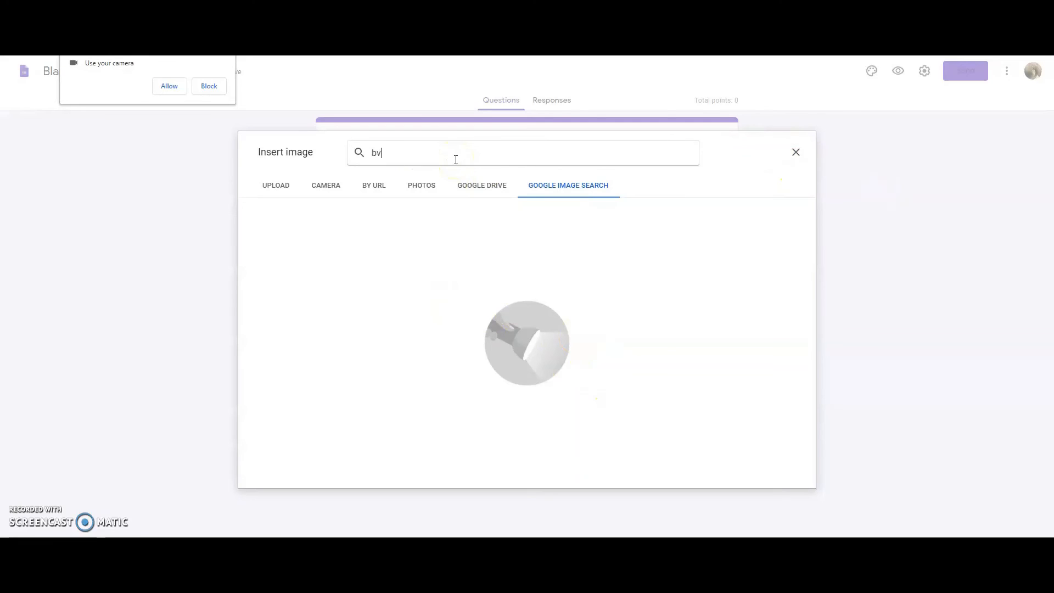
type("banana")
key("Return")
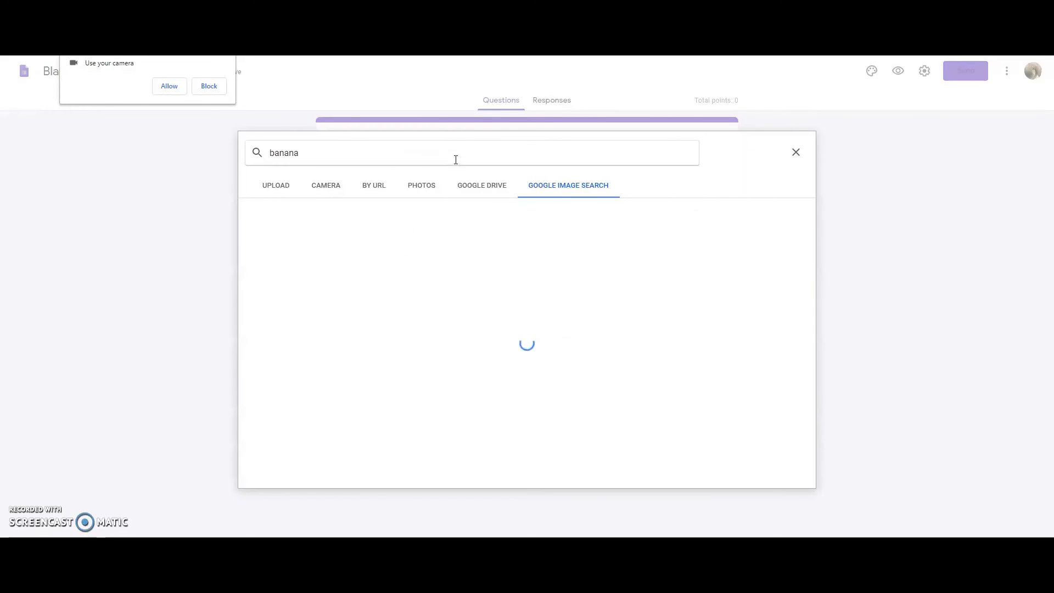
left_click(314, 260)
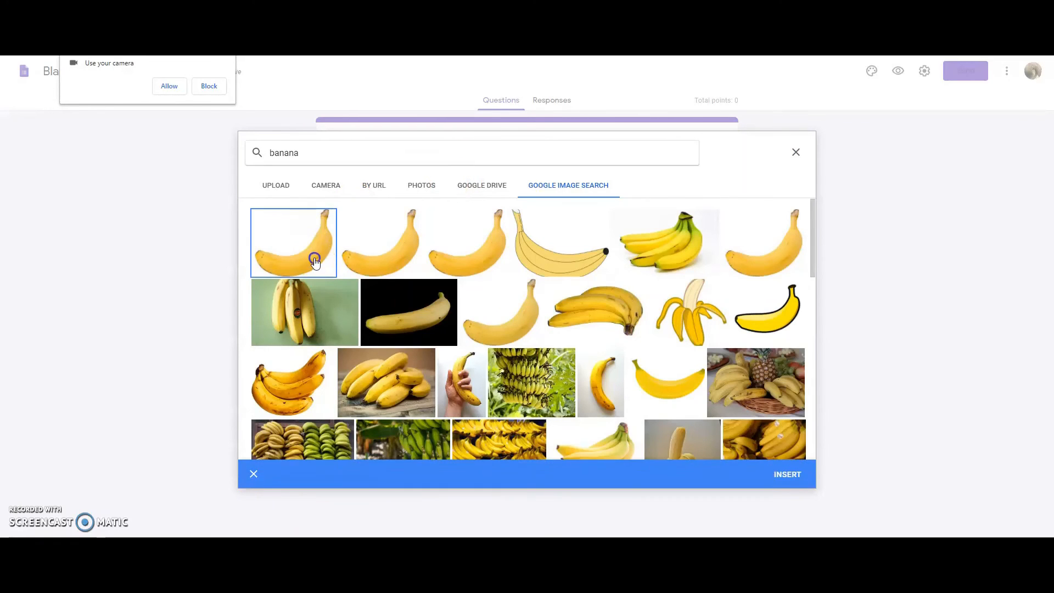
left_click(315, 261)
left_click(311, 259)
left_click(795, 152)
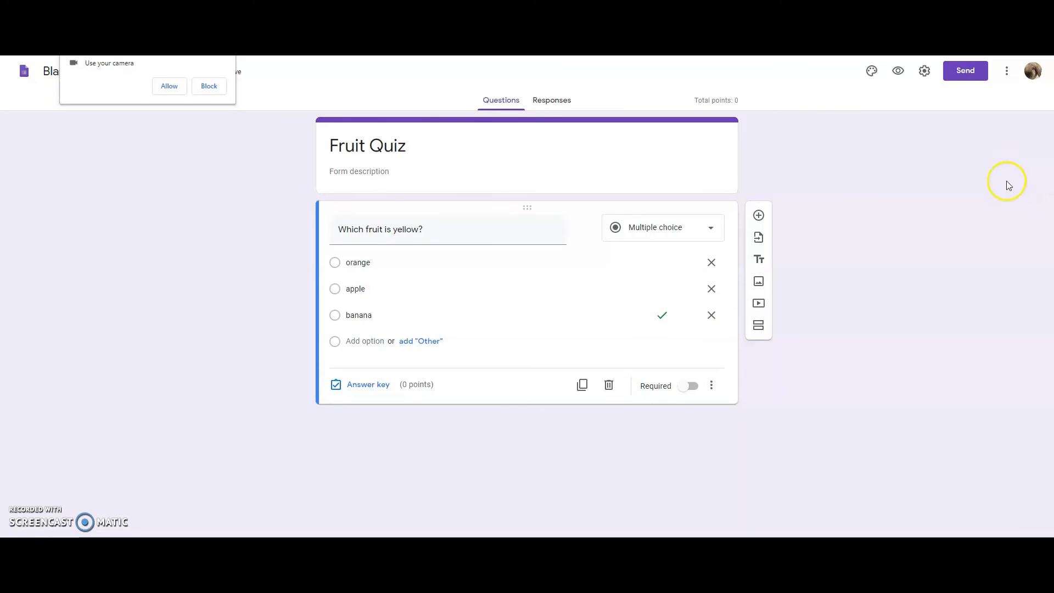
Step: Try Checkboxes as the answer type of the yellow fruit question
left_click(675, 225)
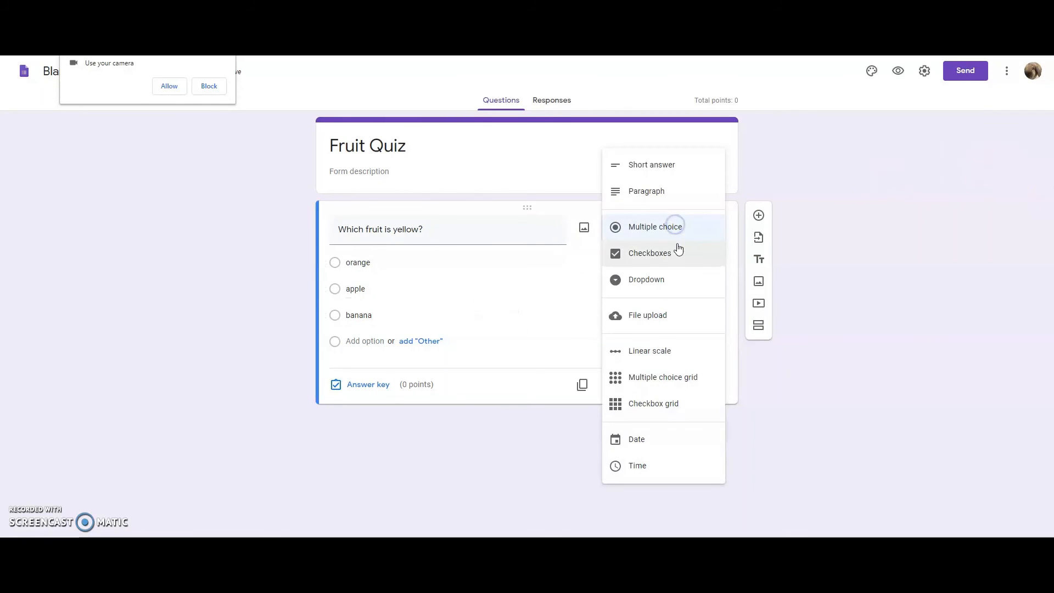
left_click(678, 251)
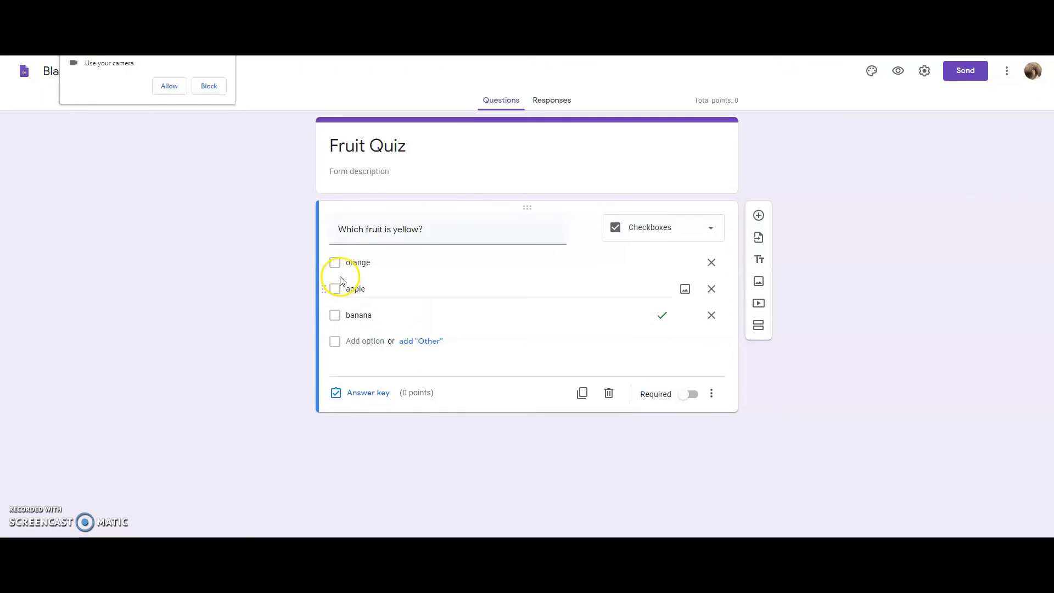
left_click(335, 314)
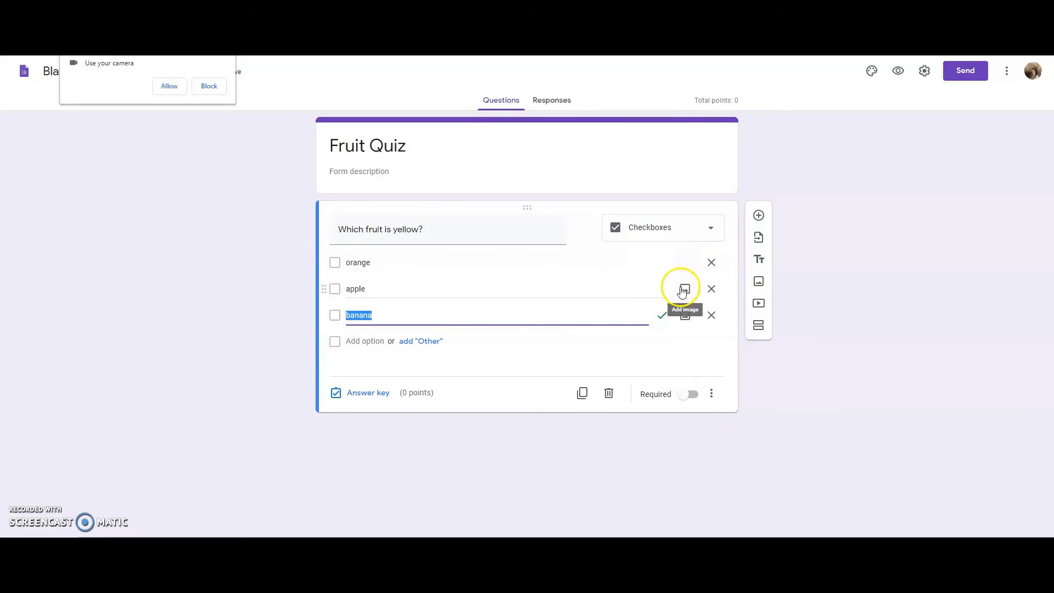
Step: Set the yellow fruit question's type to Dropdown and look over the other available question types
left_click(689, 233)
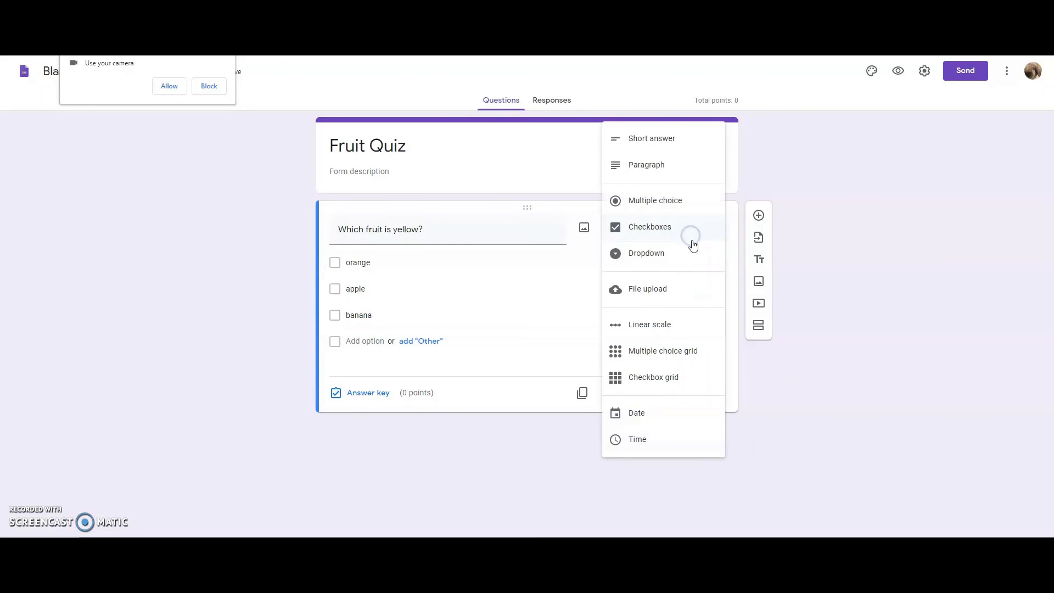
left_click(664, 264)
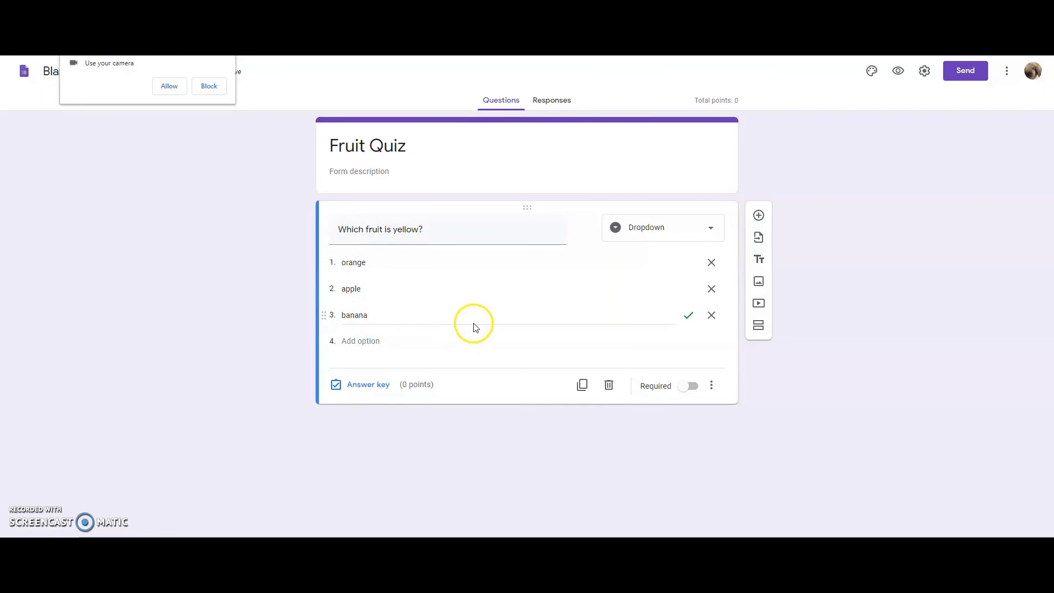
left_click(679, 231)
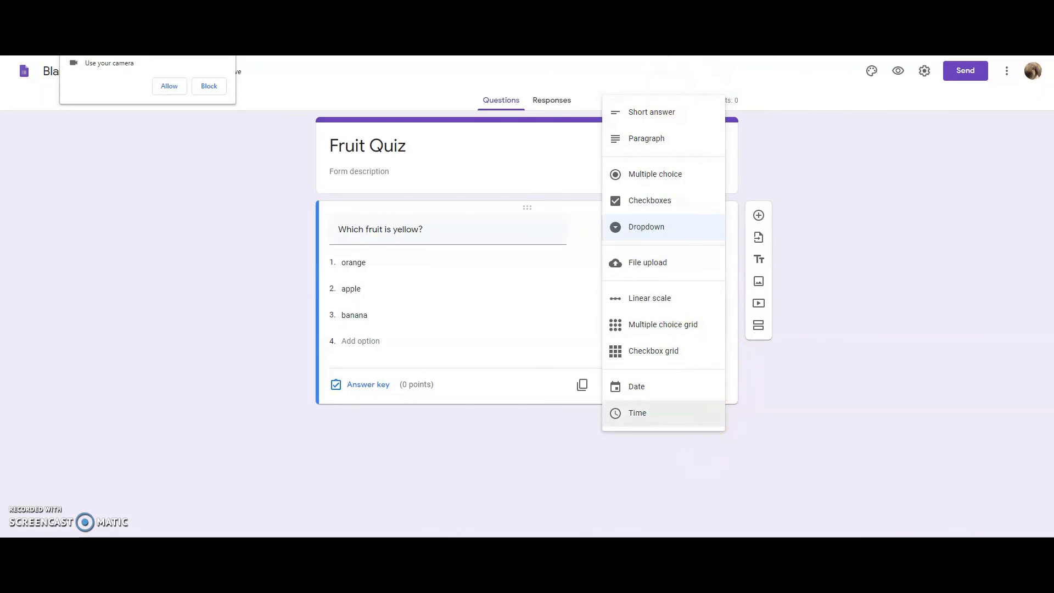
left_click(555, 336)
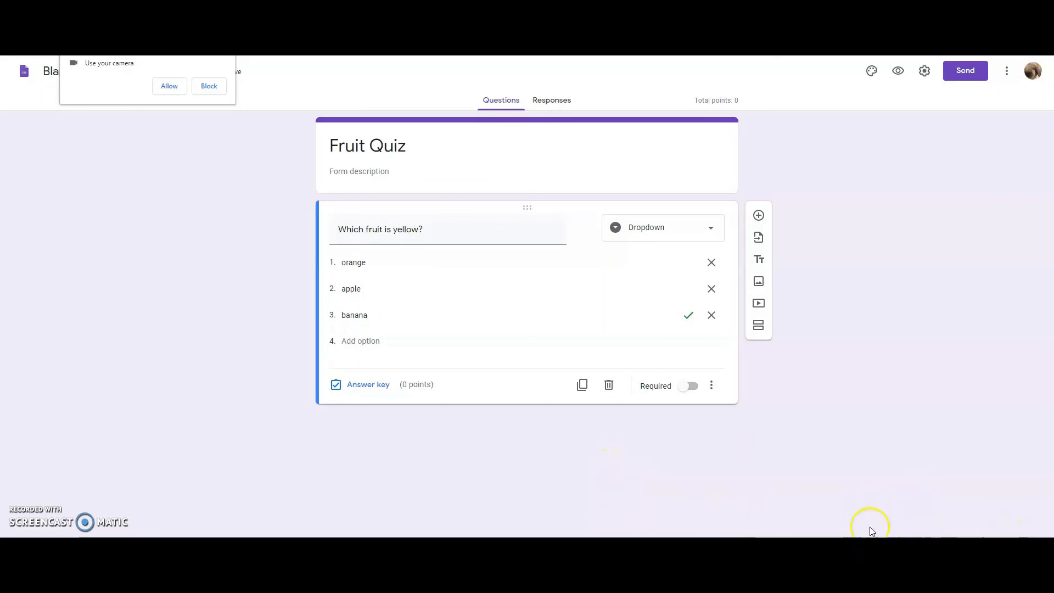
Step: Add a second, blank question to the form and rename the form file "Fruit Quiz"
left_click(759, 217)
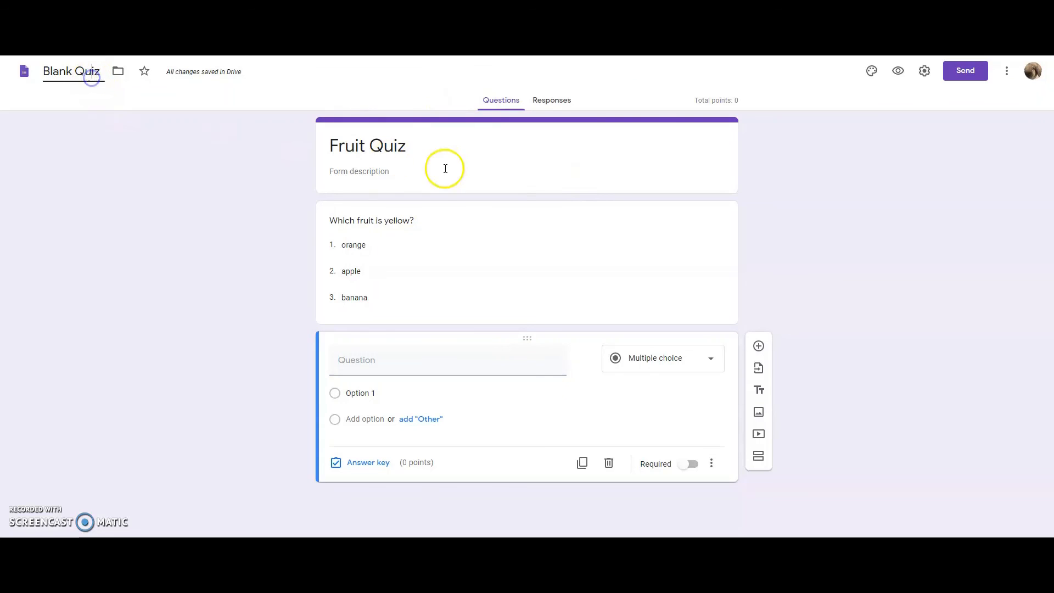
left_click_drag(104, 72, 60, 72)
type("f")
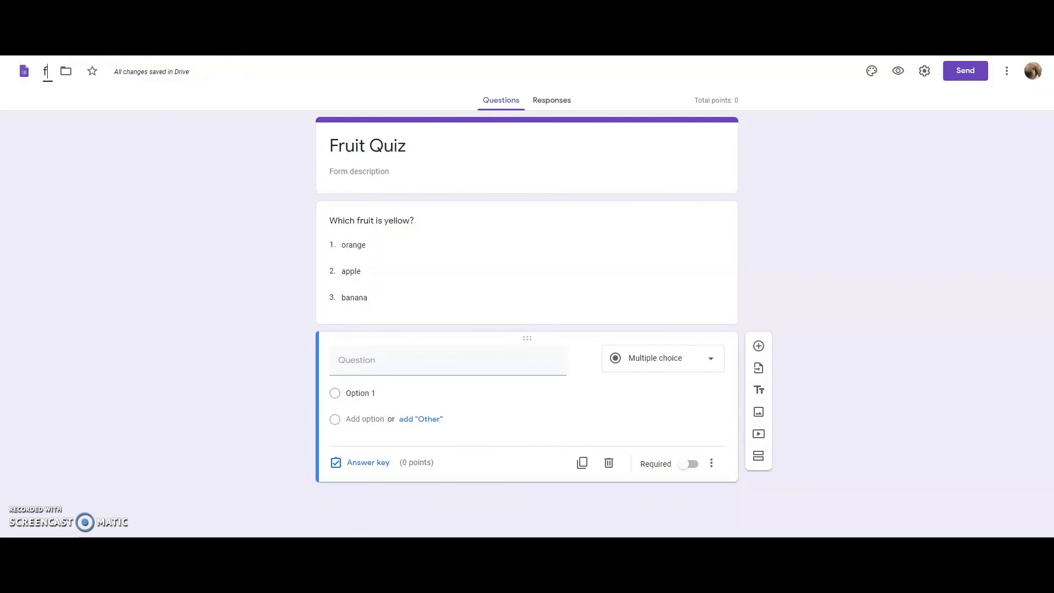
type("rui")
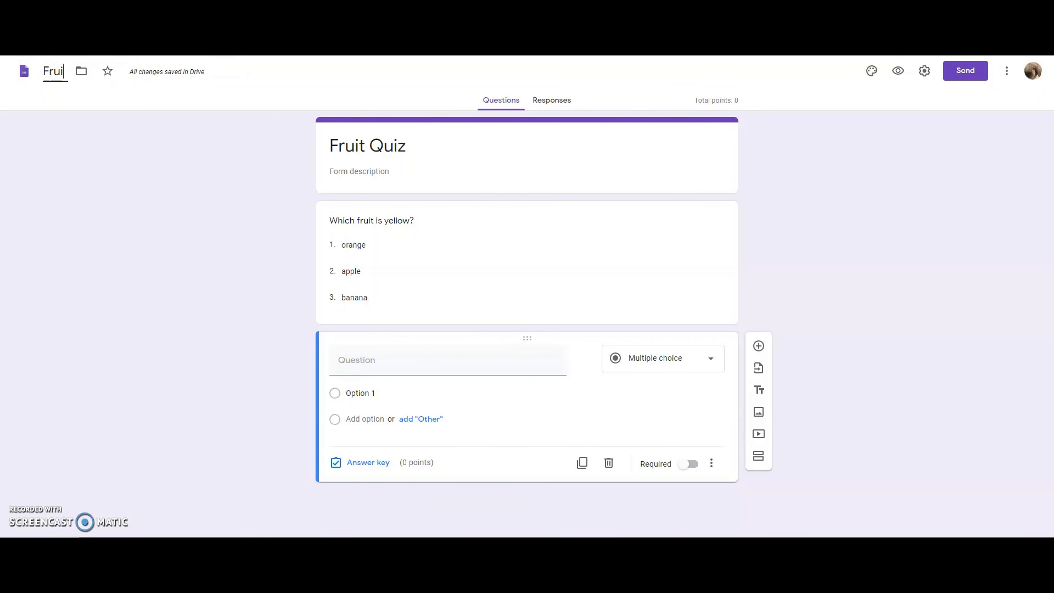
type("tFruit Quiz")
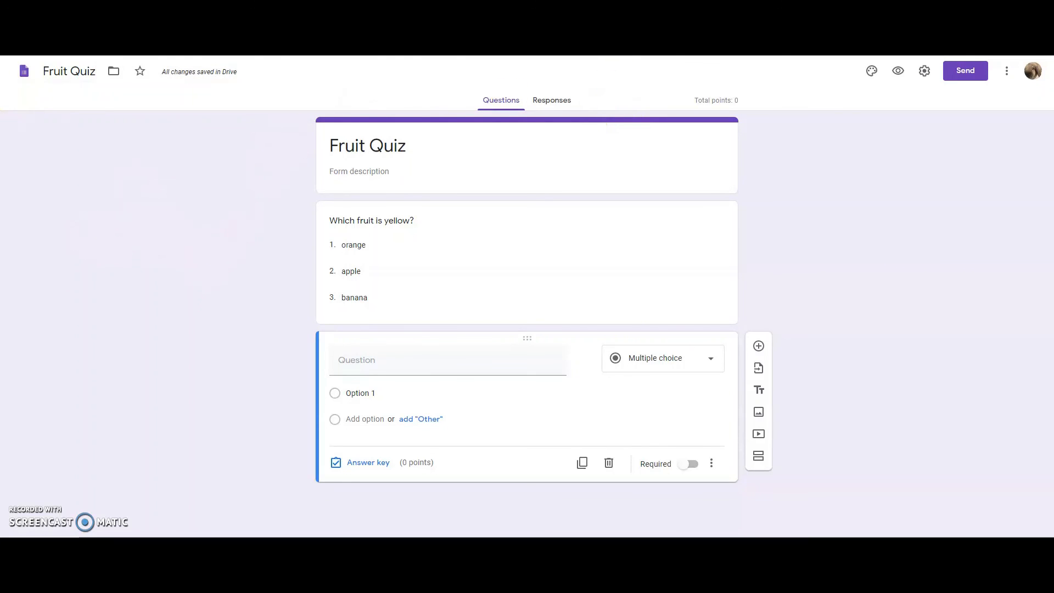
Step: Close the finished quiz form and return to the Fruit Quiz assignment in Google Classroom in full screen
key("F11")
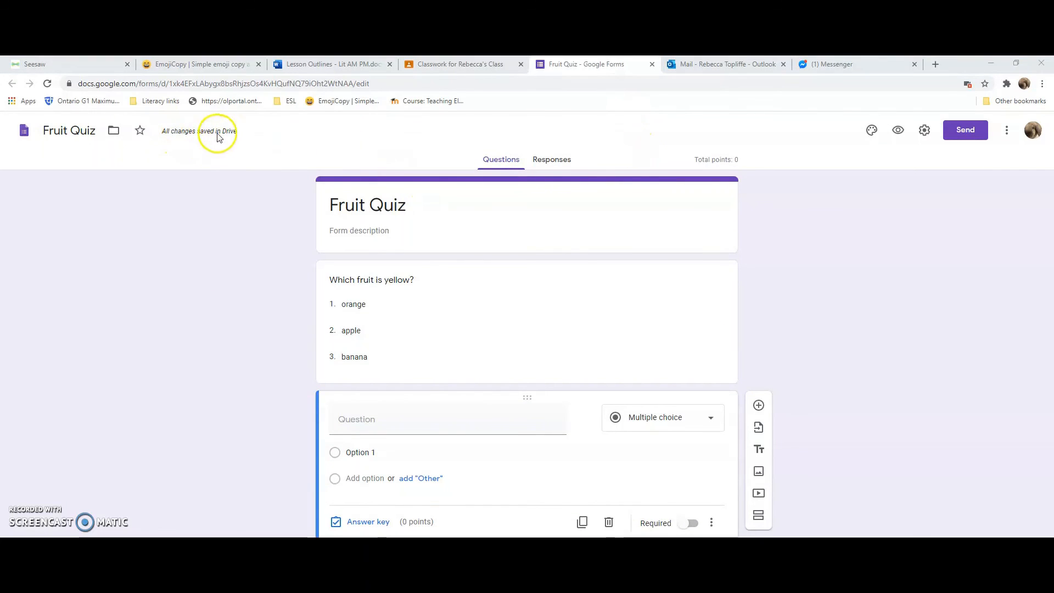
left_click(652, 65)
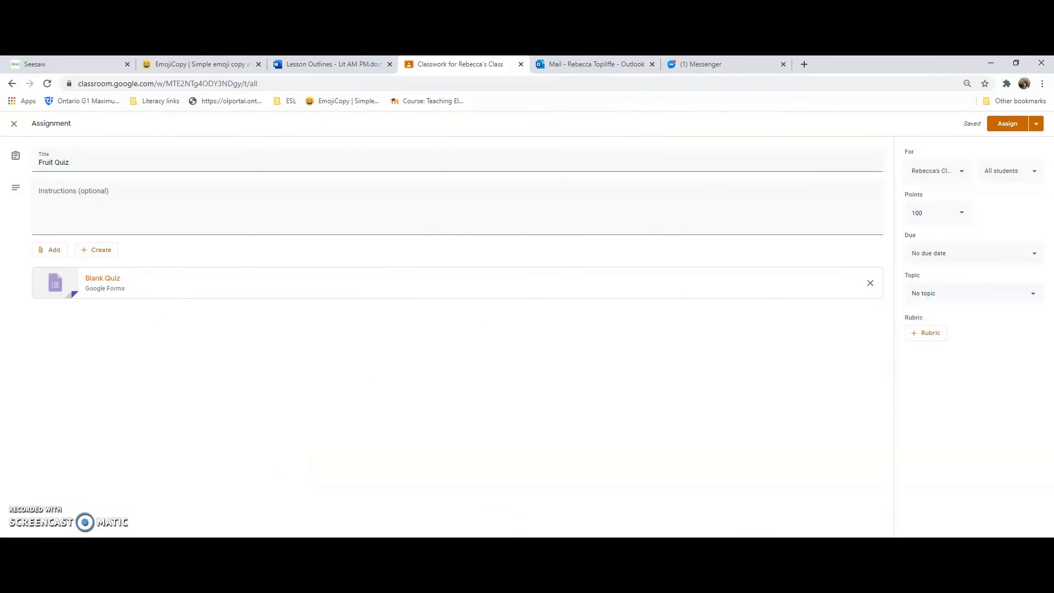
key("F11")
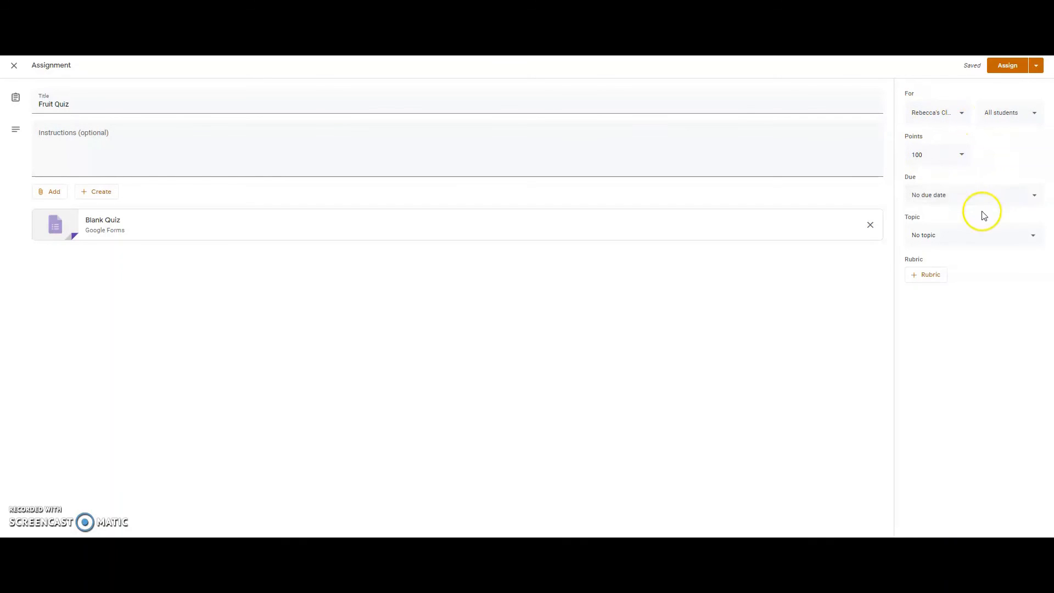
Step: Set the assignment's due date to Oct 9, 2020 at 11:59 PM and open the options for posting it
left_click(1020, 204)
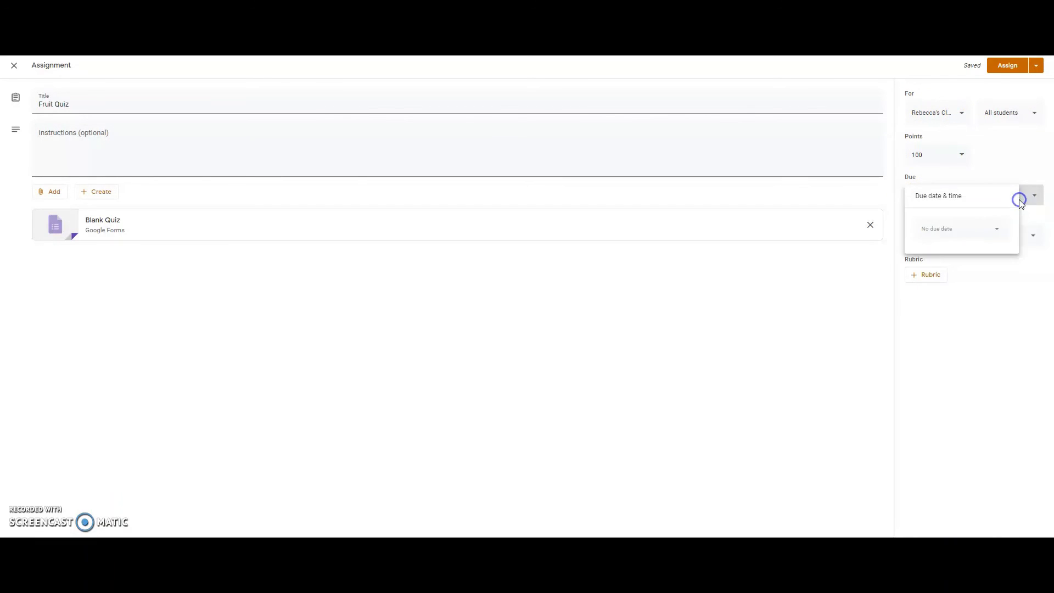
left_click(981, 233)
left_click(992, 285)
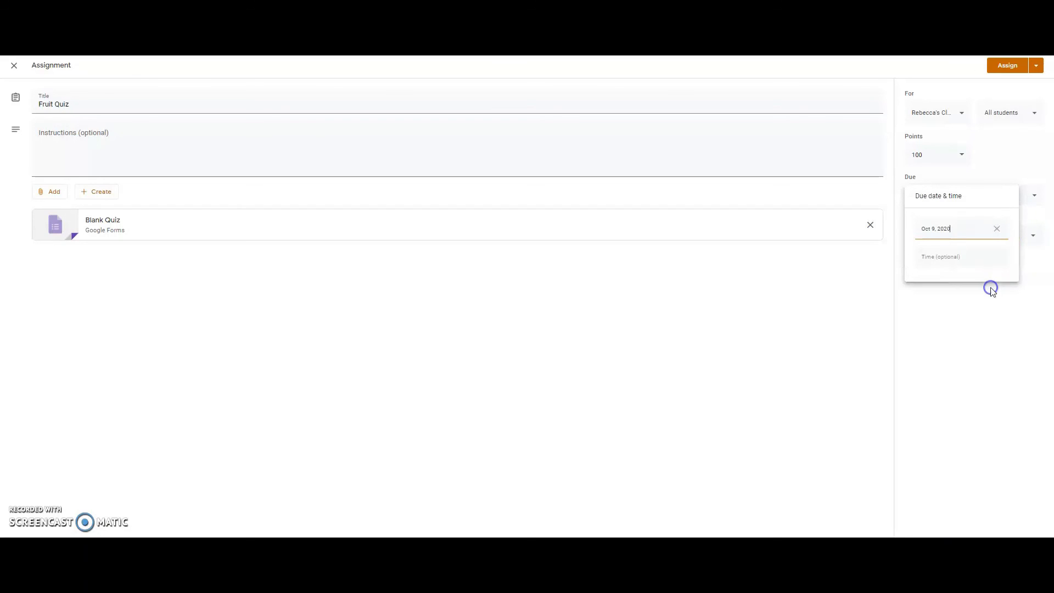
left_click(964, 259)
left_click(955, 329)
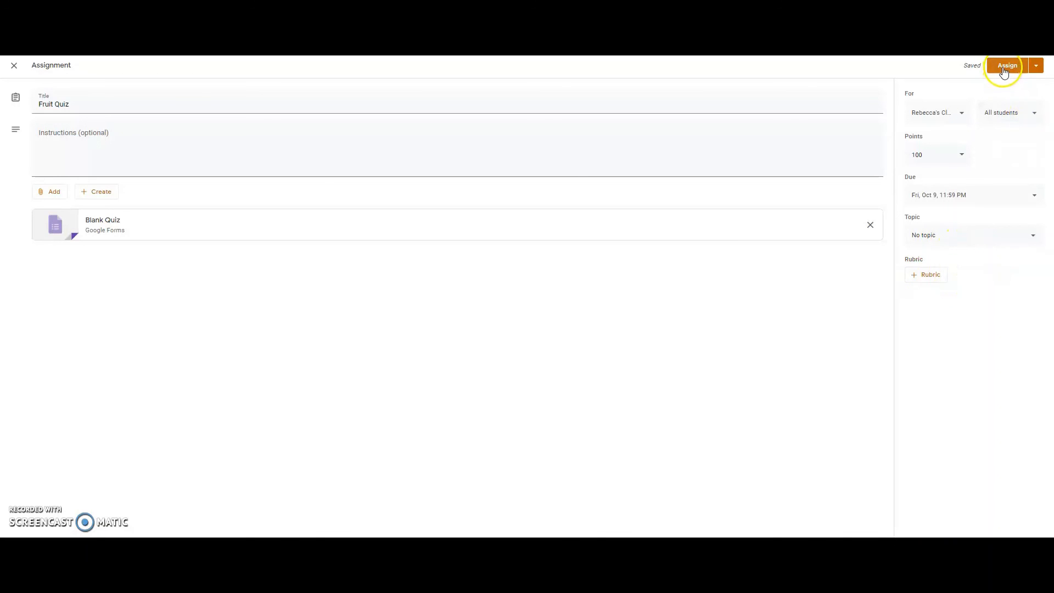
left_click(1036, 67)
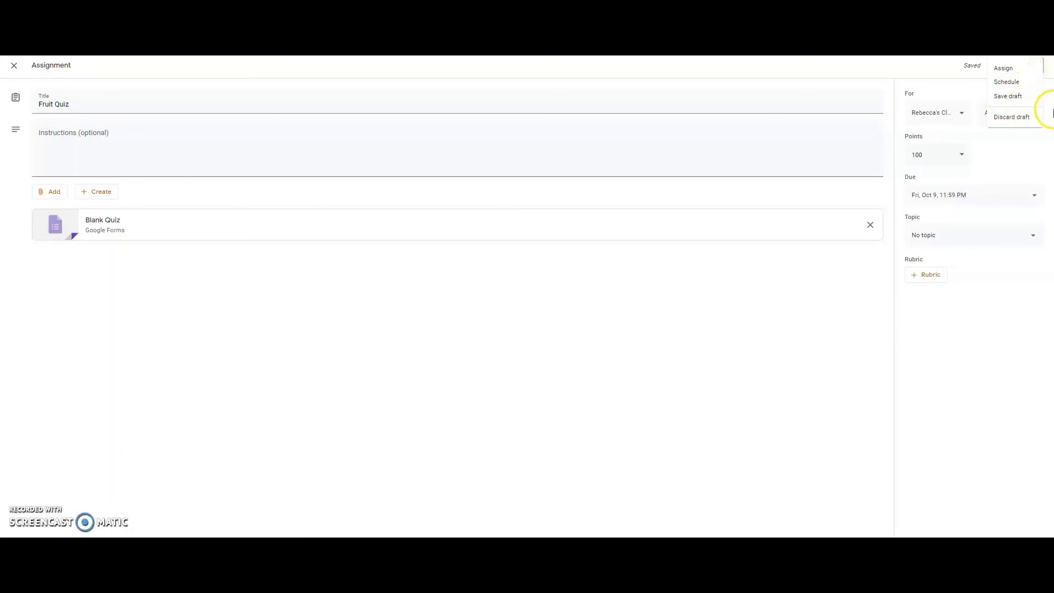
Step: Assign the Fruit Quiz to the class right away
left_click(1008, 67)
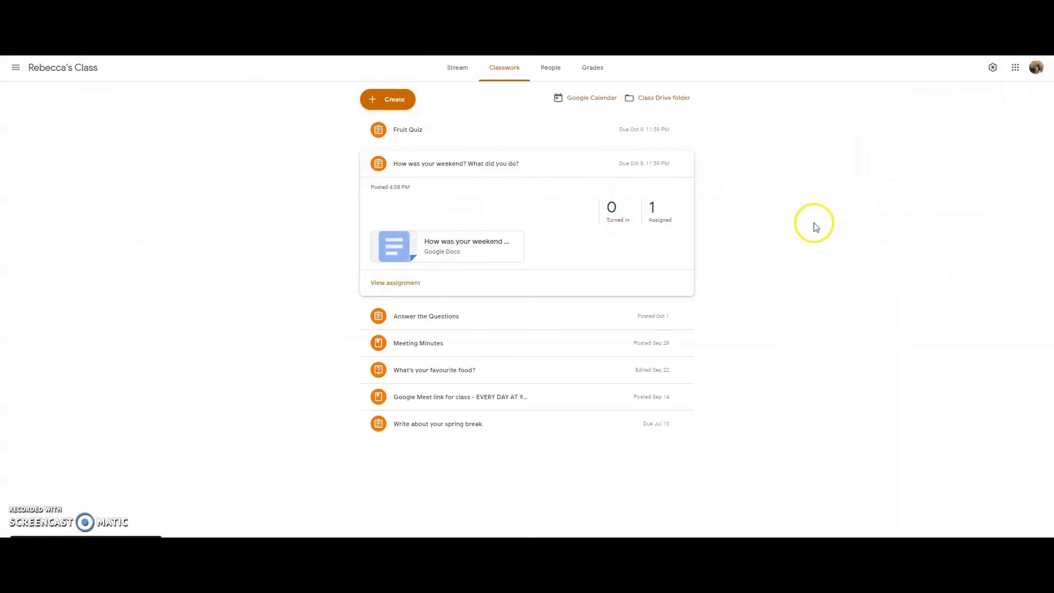
Step: Open the full assignment view of "How was your weekend? What did you do?" to check the student work
left_click(422, 166)
left_click(422, 161)
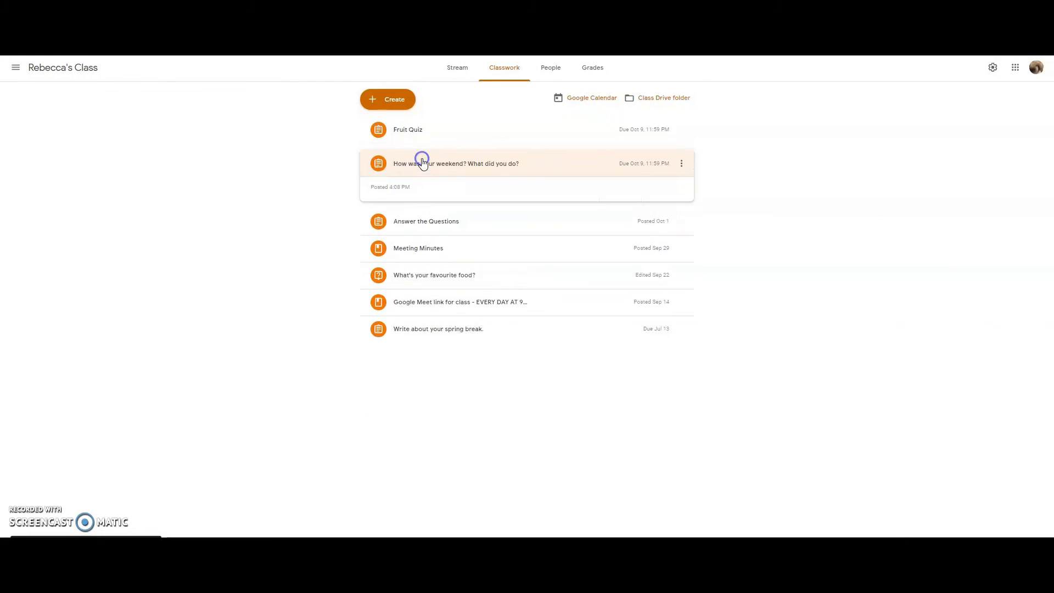
left_click(419, 158)
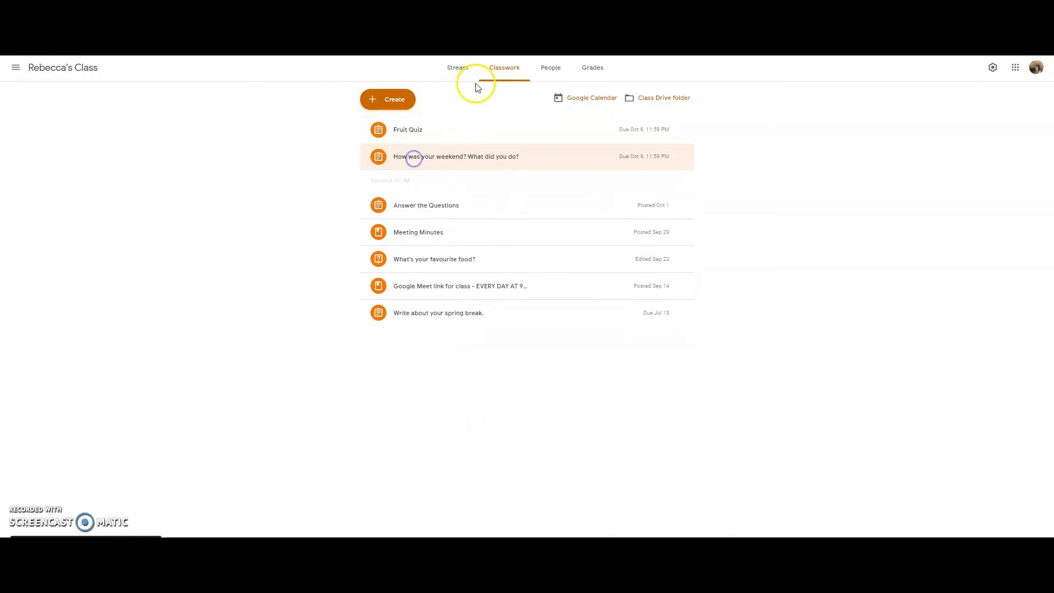
left_click(453, 154)
left_click(408, 288)
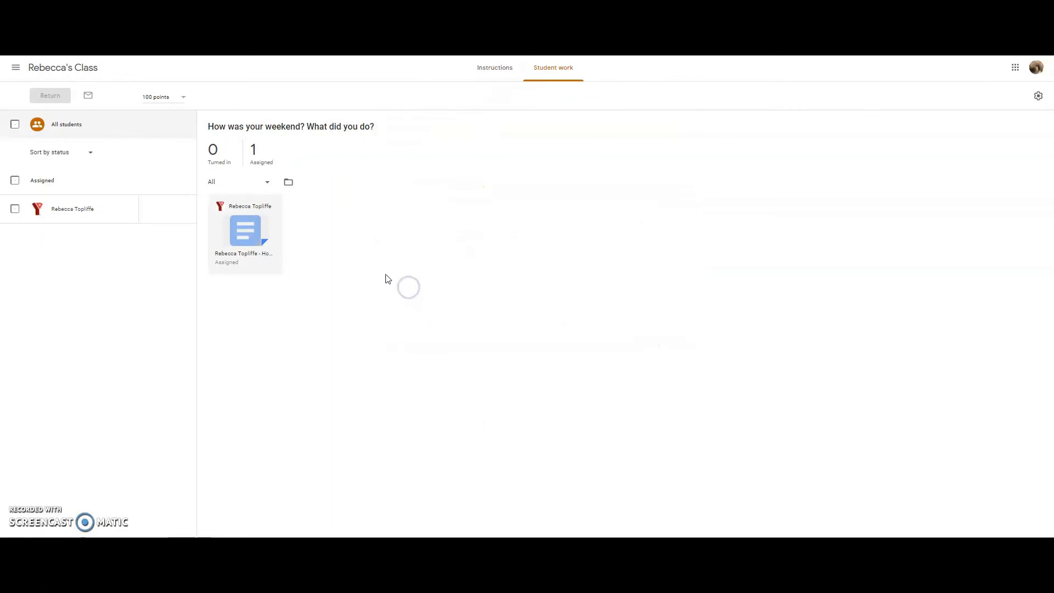
Step: Return to the class's classwork list and look over the types of items that can be created
left_click(16, 71)
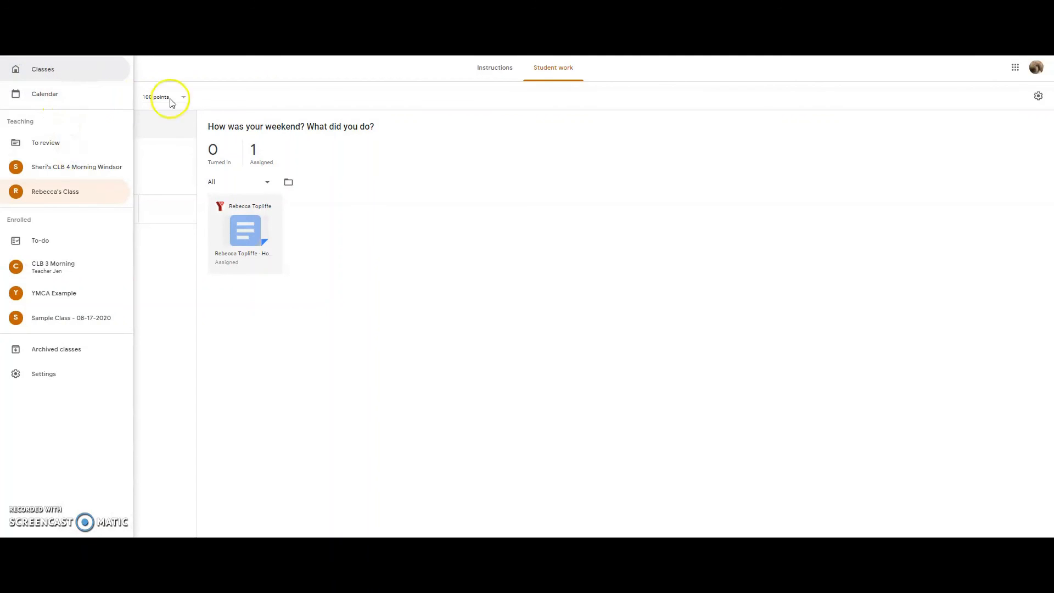
left_click(82, 197)
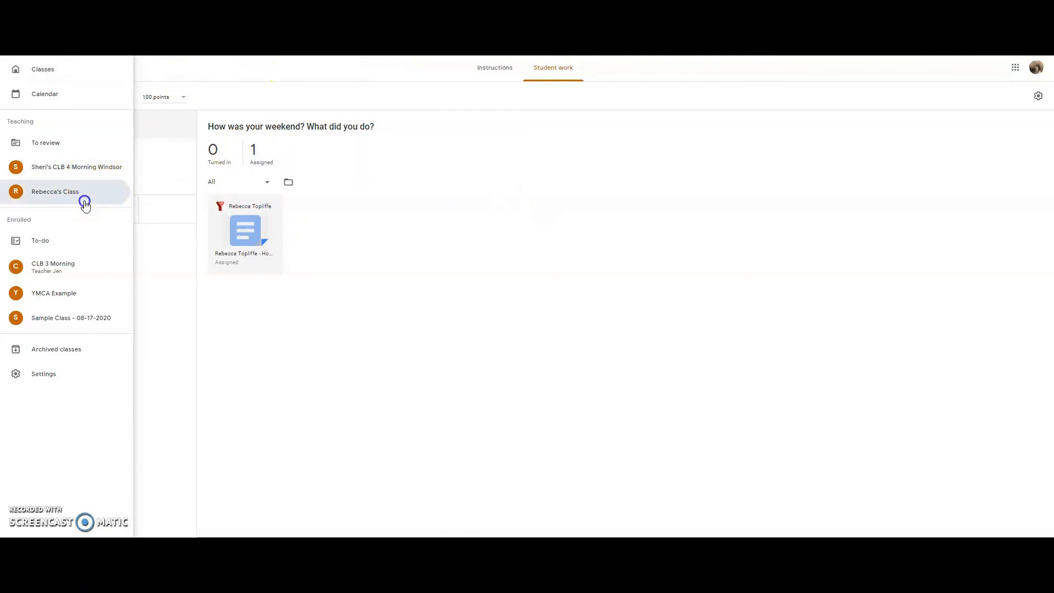
left_click(494, 69)
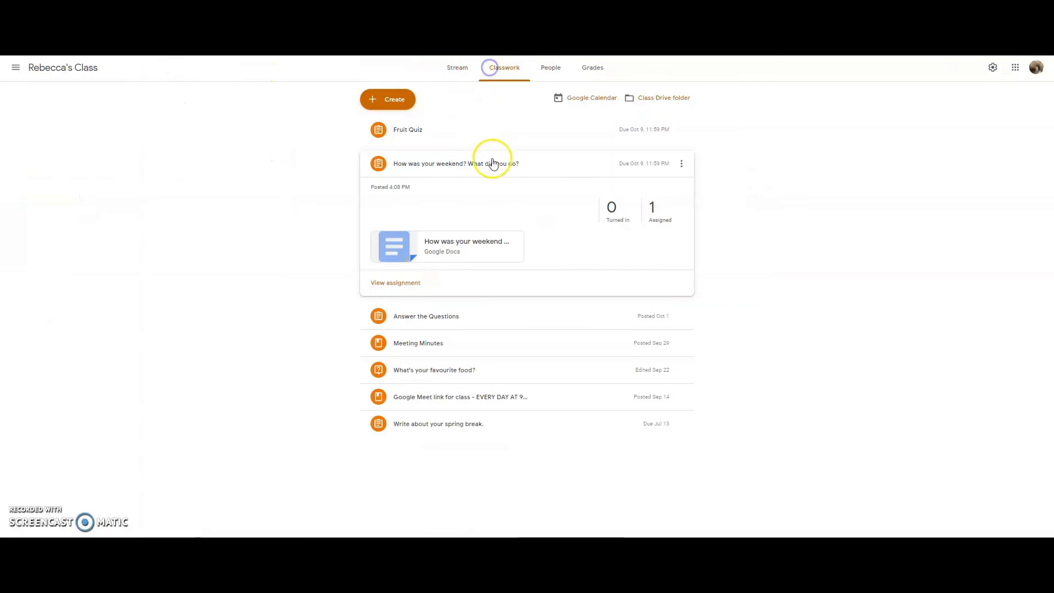
left_click(397, 101)
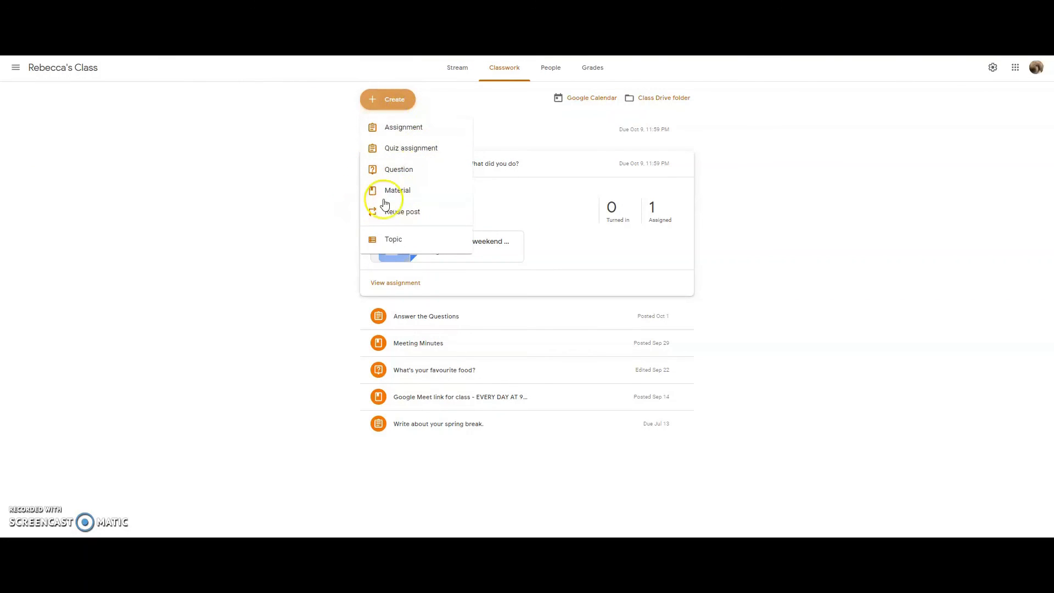
Step: View the class gradebook and dismiss the tip about setting up the grading system
left_click(591, 71)
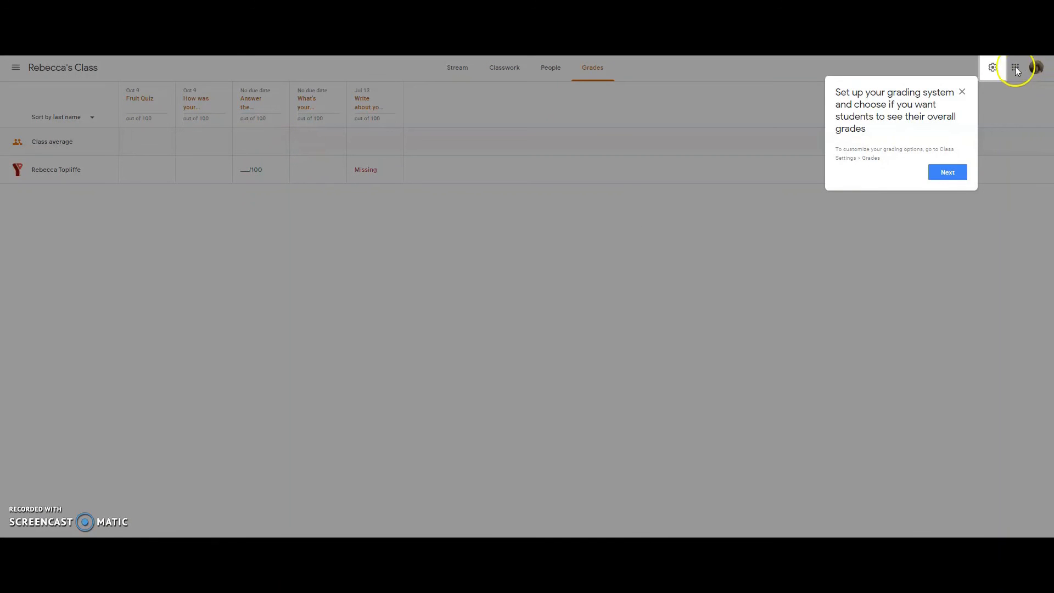
left_click(961, 92)
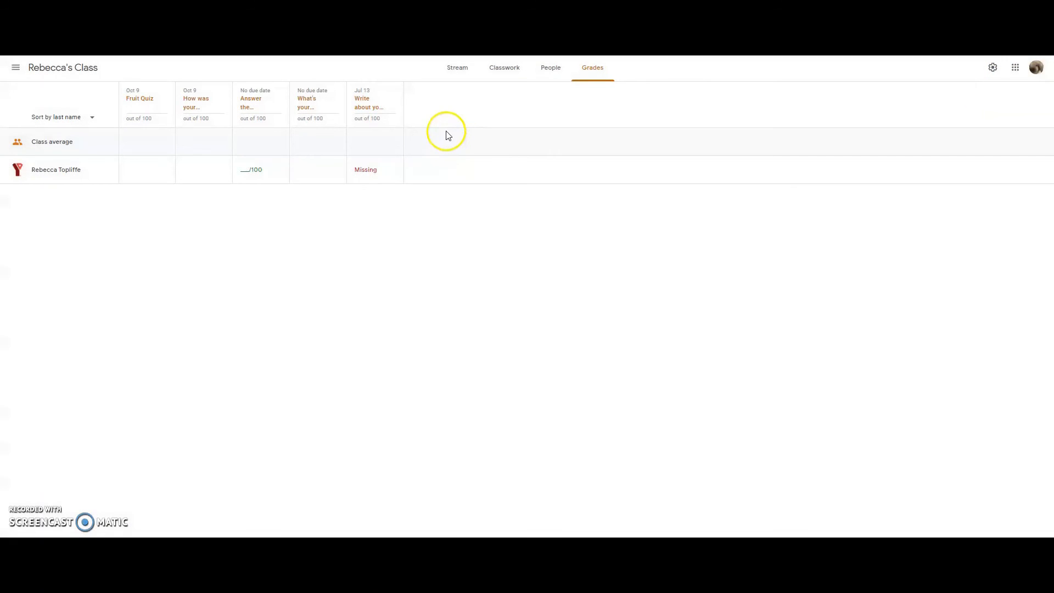